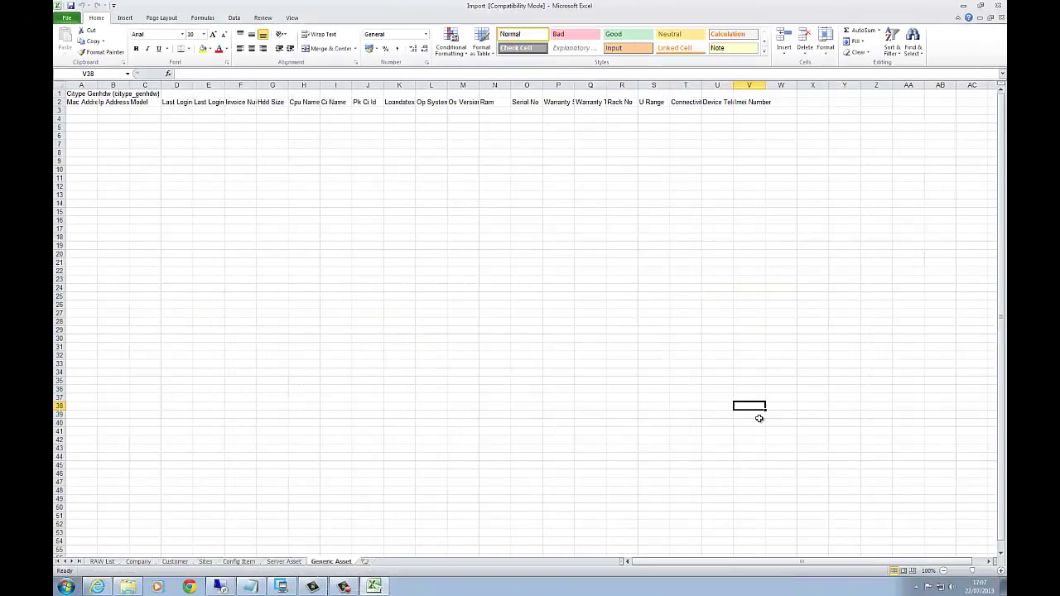
# Enter Dell E750 as the Model in the first row beneath the headers of the Generic Asset sheet
pyautogui.click(144, 160)
pyautogui.click(82, 96)
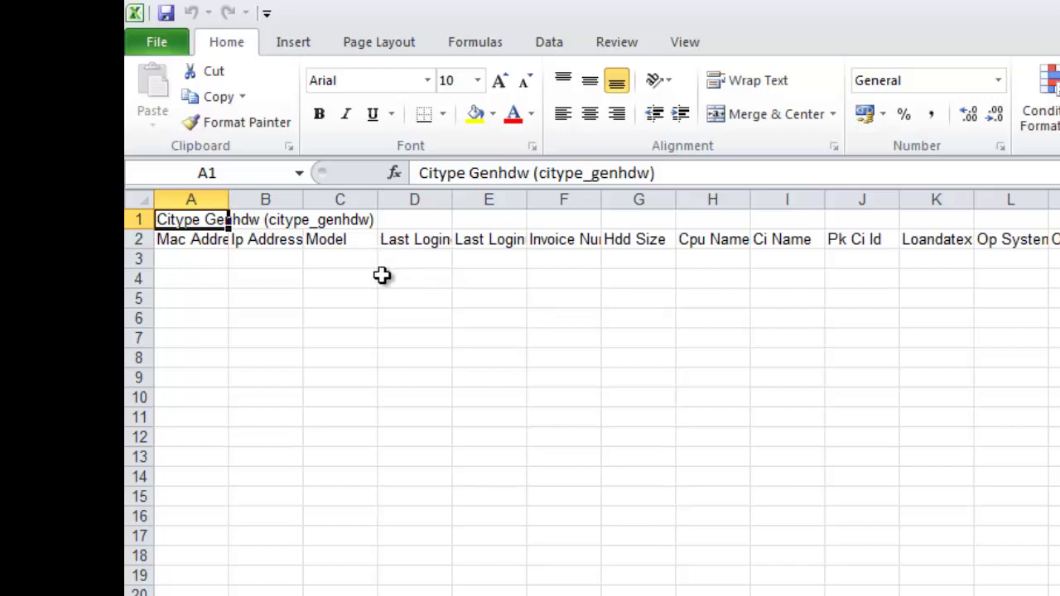
pyautogui.click(323, 257)
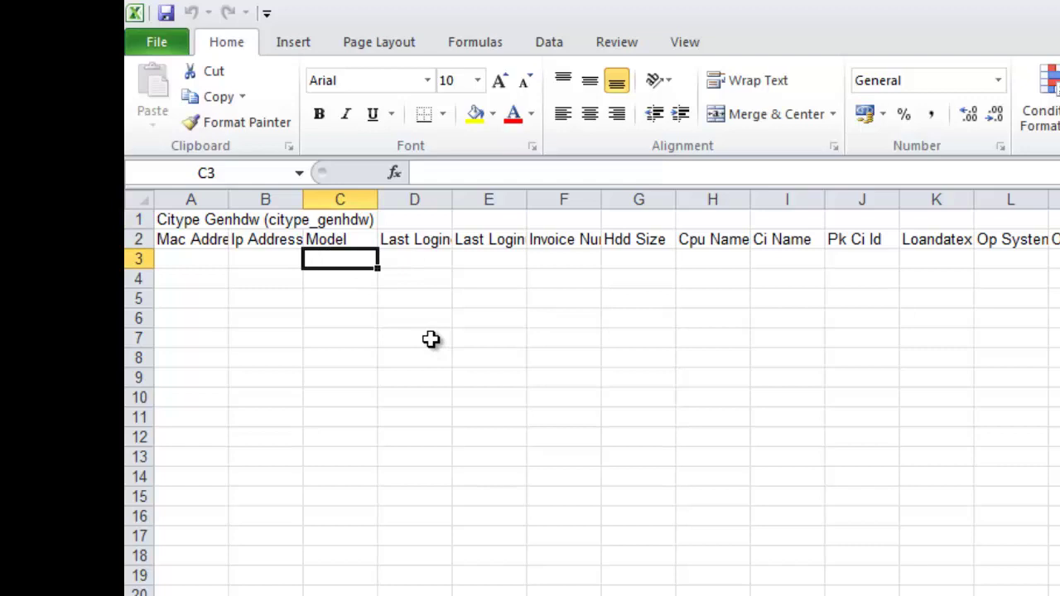
pyautogui.write('Dell')
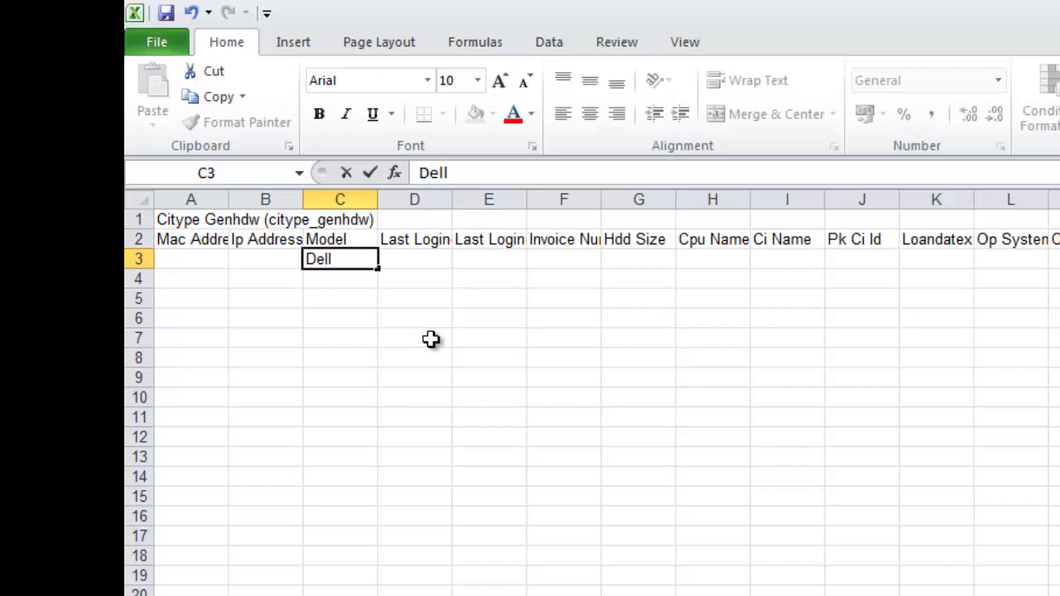
pyautogui.write(' E750')
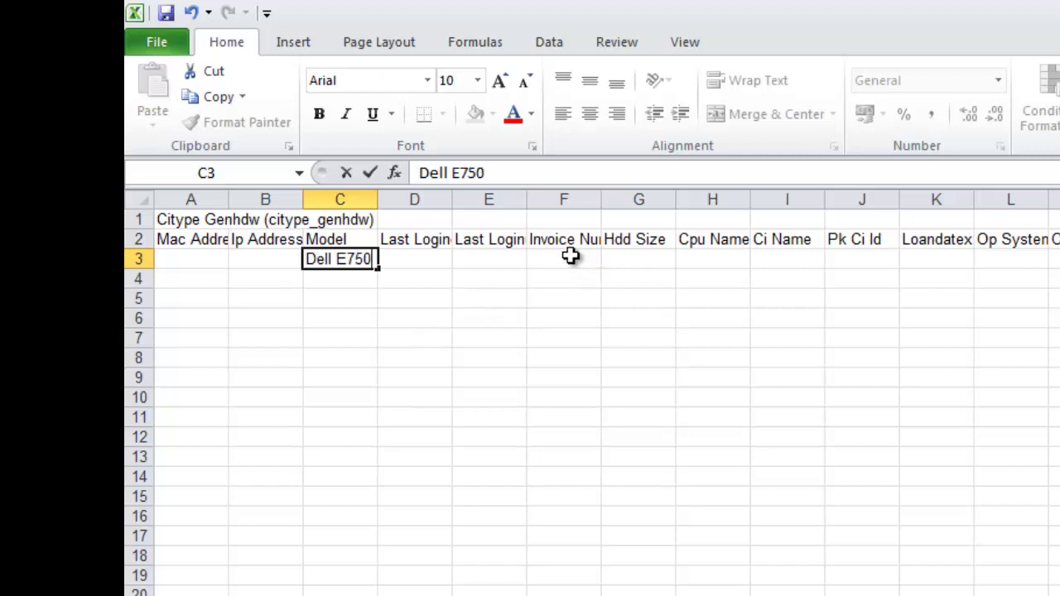
# Widen the Invoice Num column to fit its header and enter the asset's invoice number in row 3
pyautogui.click(580, 259)
pyautogui.click(666, 257)
pyautogui.click(595, 258)
pyautogui.doubleClick(602, 199)
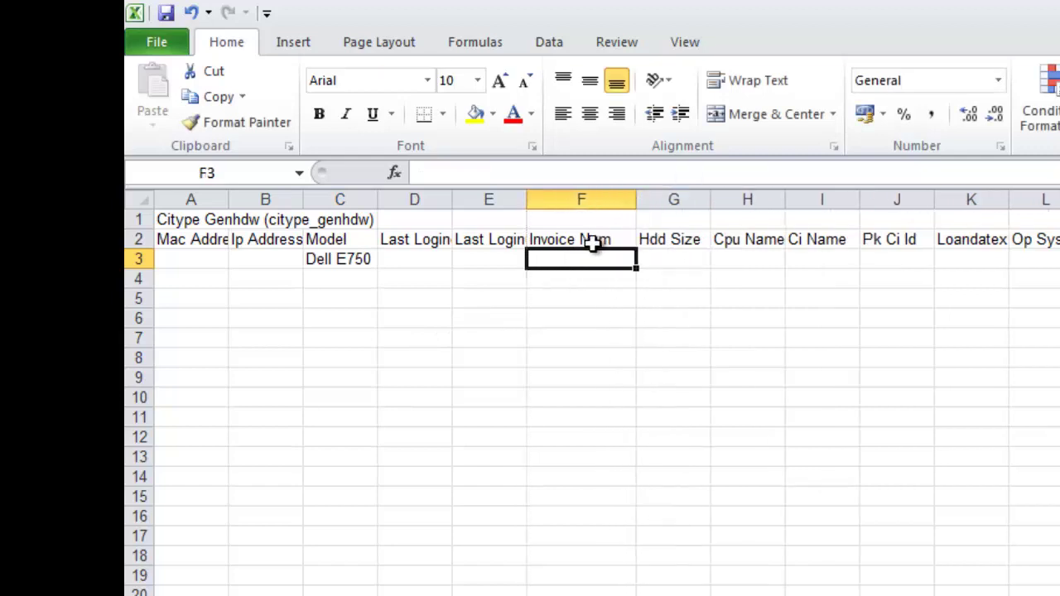
pyautogui.write('543545')
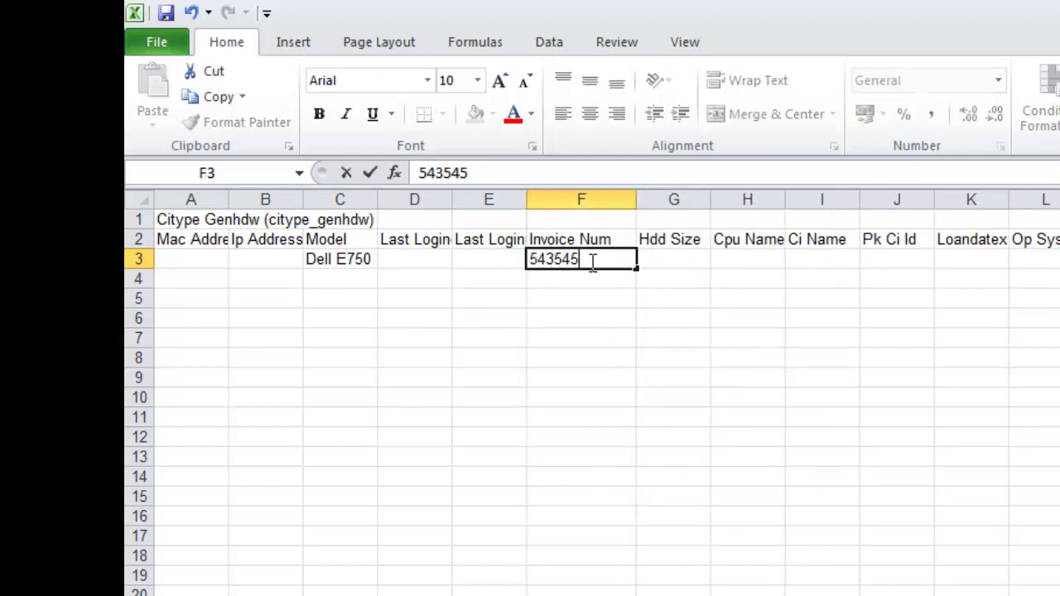
# Enter 500 as the Hdd Size of the asset in row 3
pyautogui.click(677, 258)
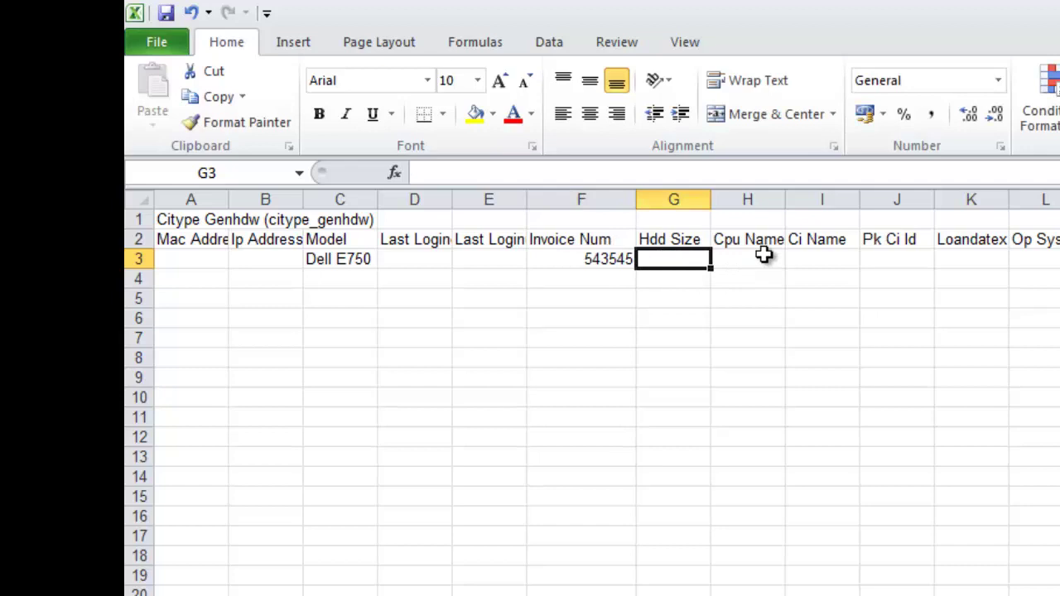
pyautogui.write('500')
pyautogui.click(760, 259)
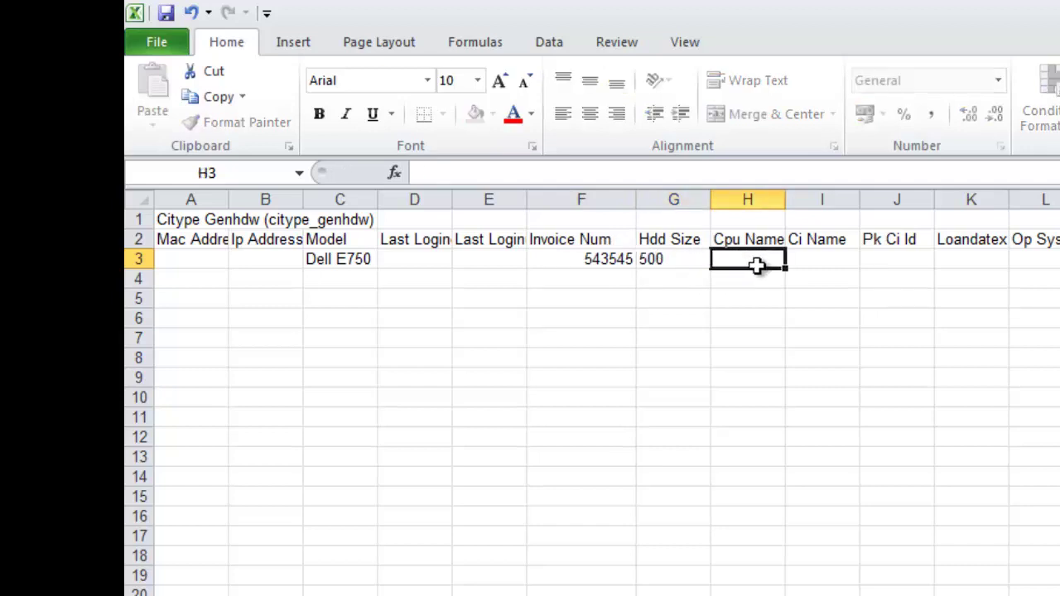
# Enter Asset1 as the Pk Ci Id of the asset in row 3
pyautogui.click(906, 257)
pyautogui.click(977, 260)
pyautogui.click(917, 274)
pyautogui.click(908, 320)
pyautogui.click(888, 273)
pyautogui.click(892, 259)
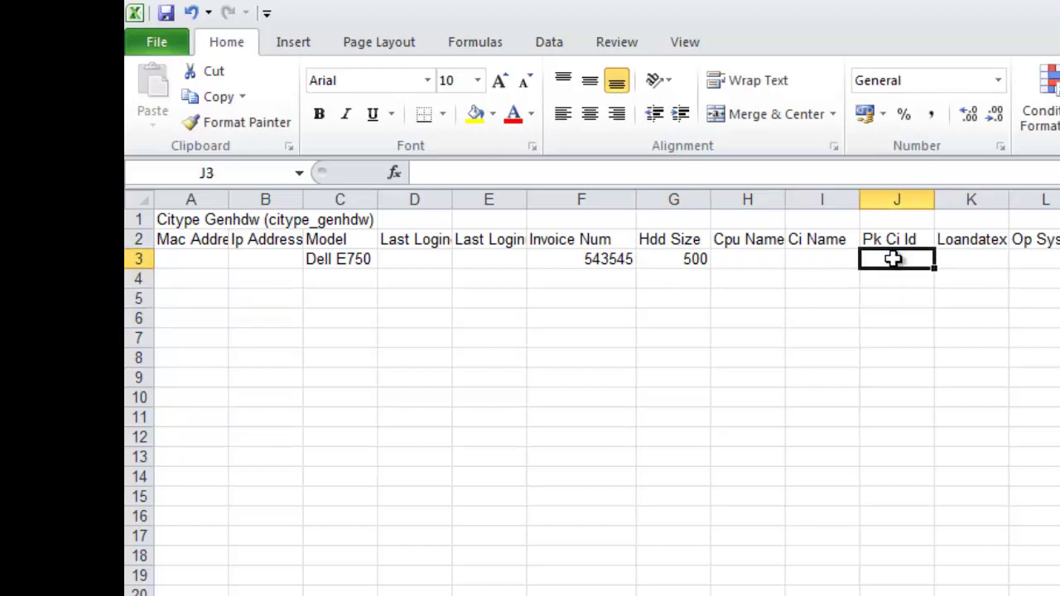
pyautogui.write('Asset1')
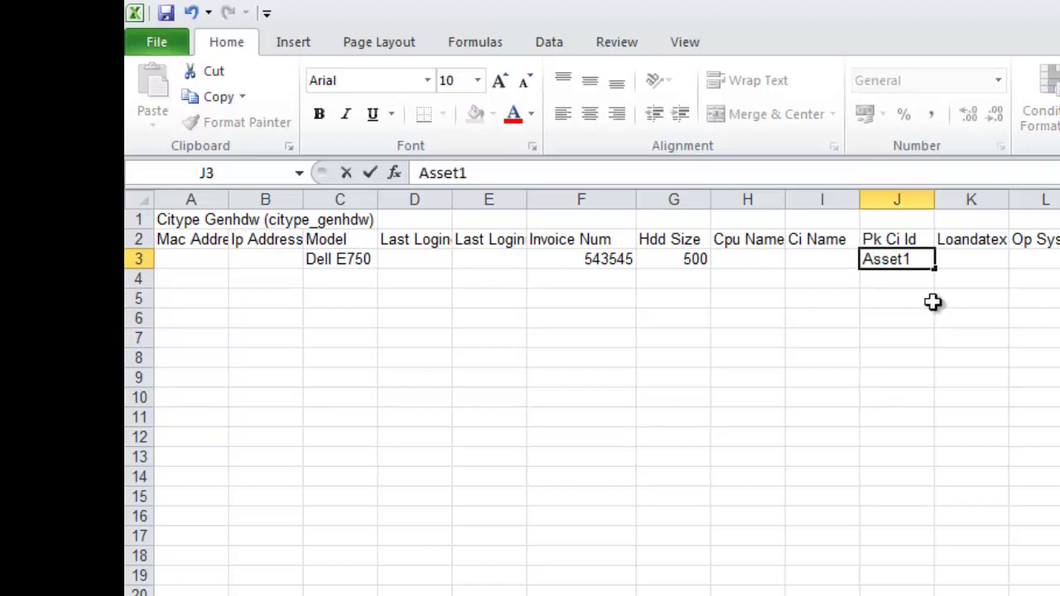
pyautogui.click(945, 331)
pyautogui.click(906, 263)
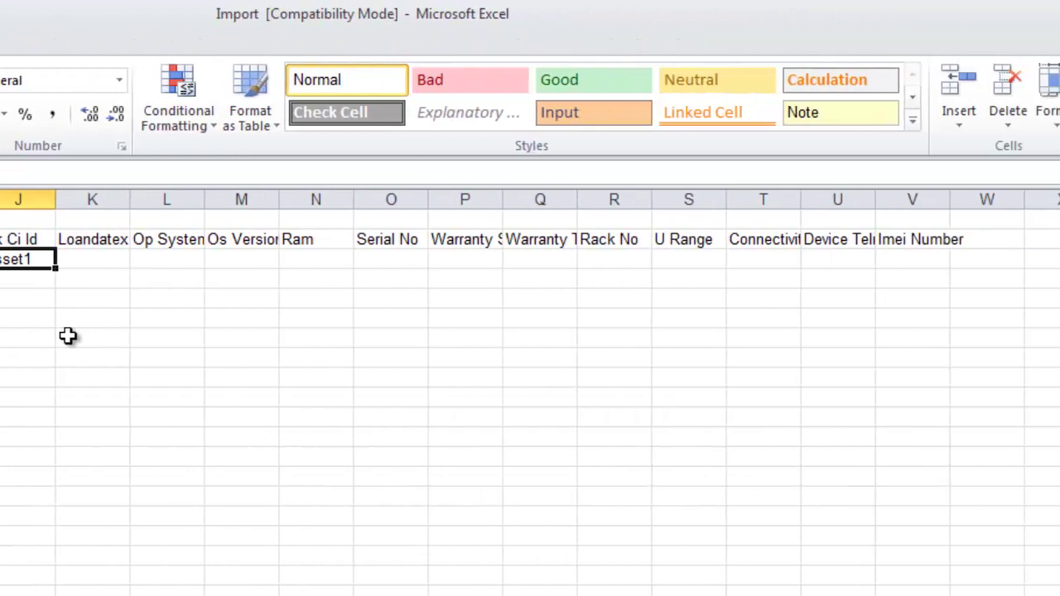
# Enter R2543RHJ543 as the Serial No of the asset in row 3
pyautogui.click(401, 260)
pyautogui.write('R254352')
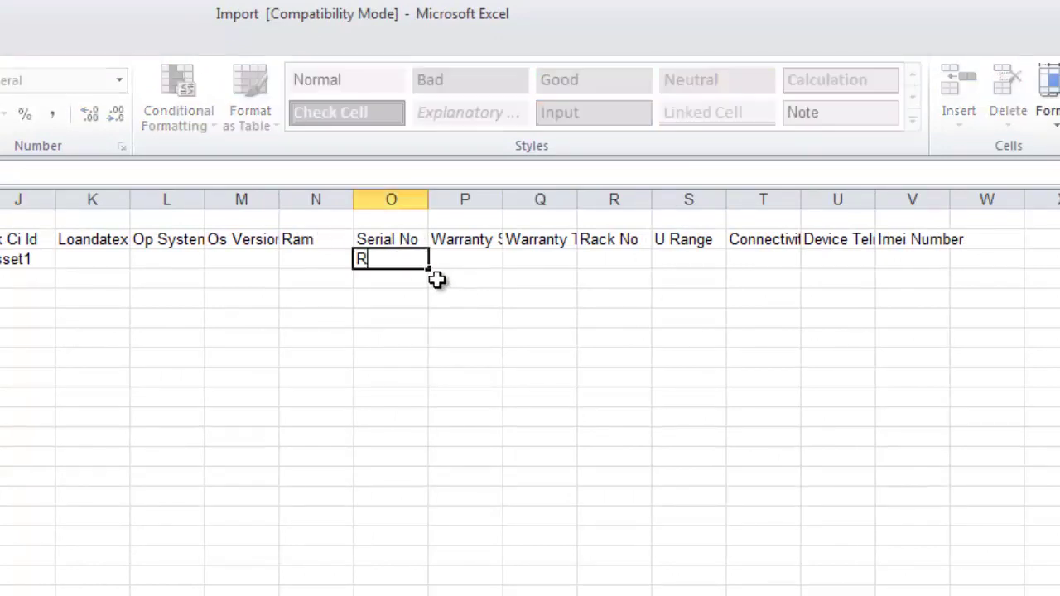
pyautogui.press('BackSpace')
pyautogui.press('BackSpace')
pyautogui.press('BackSpace')
pyautogui.write('RHJ543')
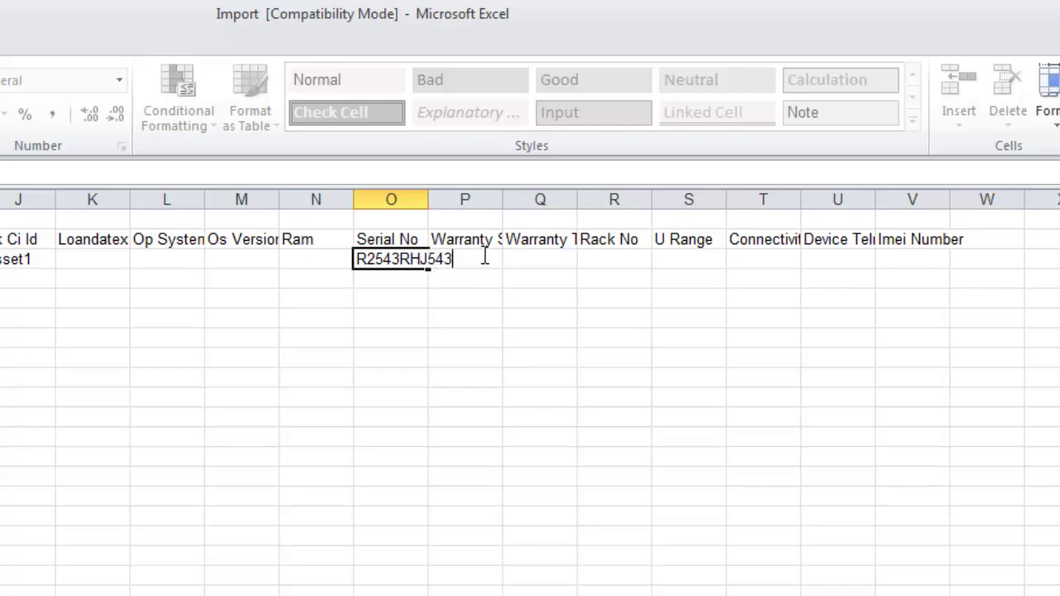
# Widen the Serial No, Warranty Status and Warranty Type columns so their contents fit
pyautogui.click(430, 199)
pyautogui.doubleClick(428, 198)
pyautogui.moveTo(532, 199); pyautogui.dragTo(602, 207)
pyautogui.click(640, 338)
pyautogui.click(544, 263)
pyautogui.click(650, 263)
pyautogui.click(682, 260)
pyautogui.moveTo(675, 209); pyautogui.dragTo(761, 207)
pyautogui.click(884, 264)
pyautogui.click(980, 274)
# Delete the Citype Genhdw title row so the column headers form the sheet's first row
pyautogui.click(810, 111)
pyautogui.click(843, 111)
pyautogui.click(209, 161)
pyautogui.click(149, 152)
pyautogui.click(154, 119)
pyautogui.rightClick(59, 94)
pyautogui.click(87, 170)
pyautogui.click(244, 136)
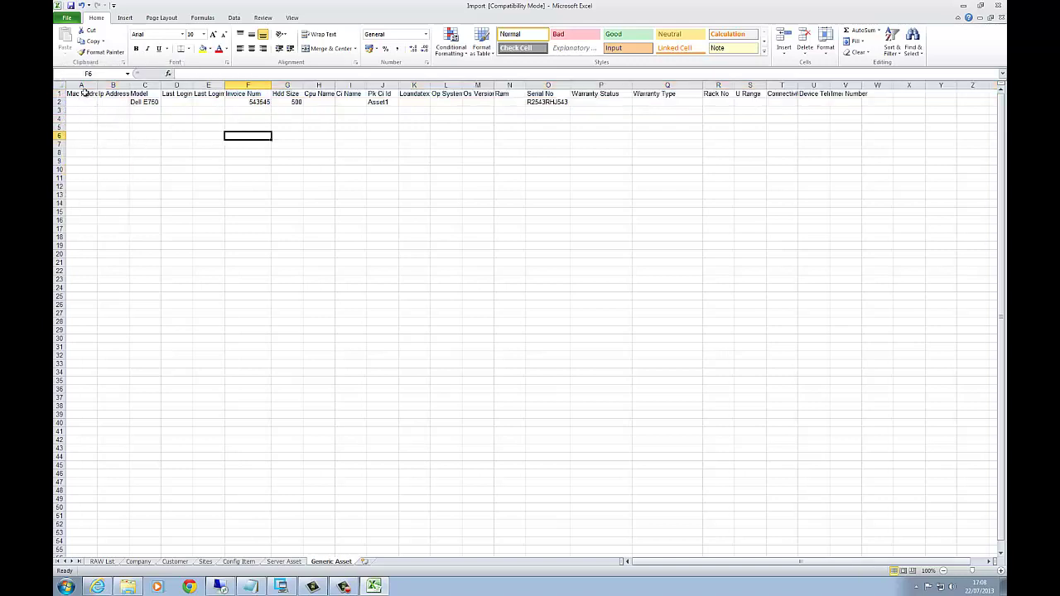
pyautogui.moveTo(85, 93); pyautogui.dragTo(695, 94)
pyautogui.click(647, 162)
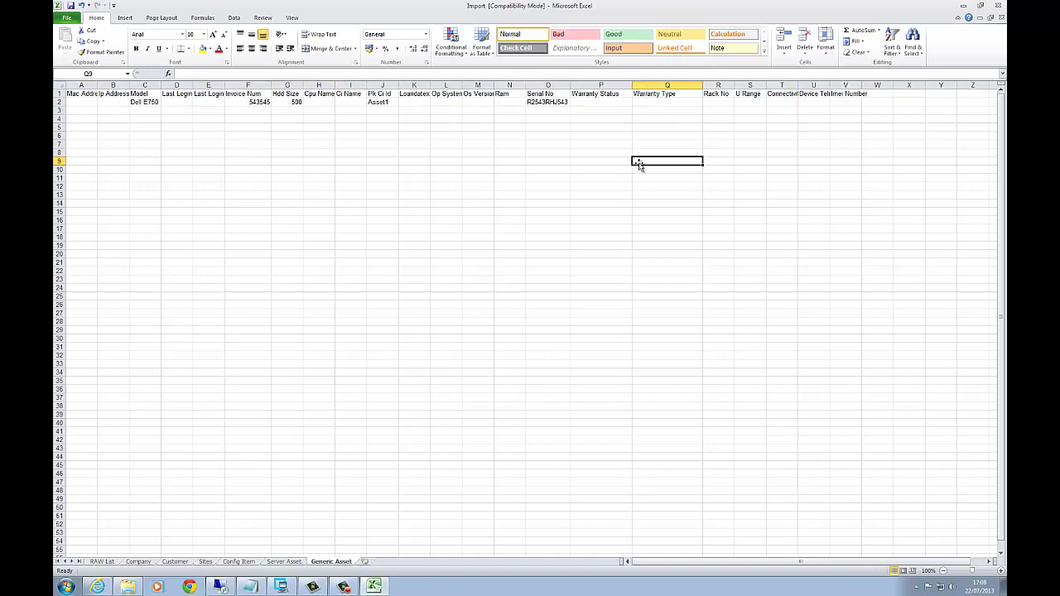
# Save the workbook to the Desktop under the new name ExtendedInformation as an Excel 97-2003 workbook
pyautogui.click(67, 18)
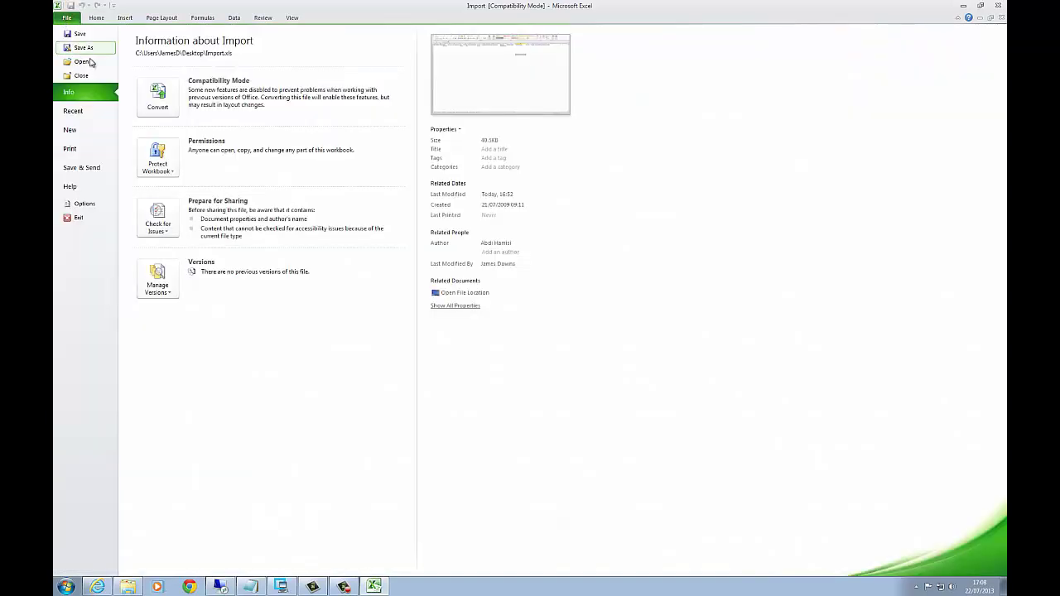
pyautogui.click(76, 47)
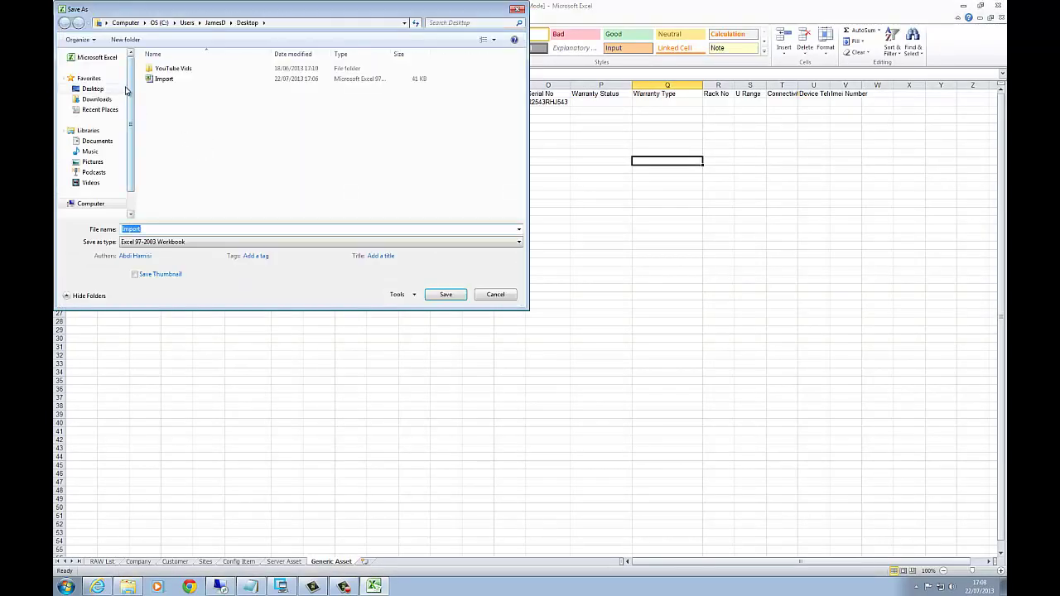
pyautogui.click(93, 88)
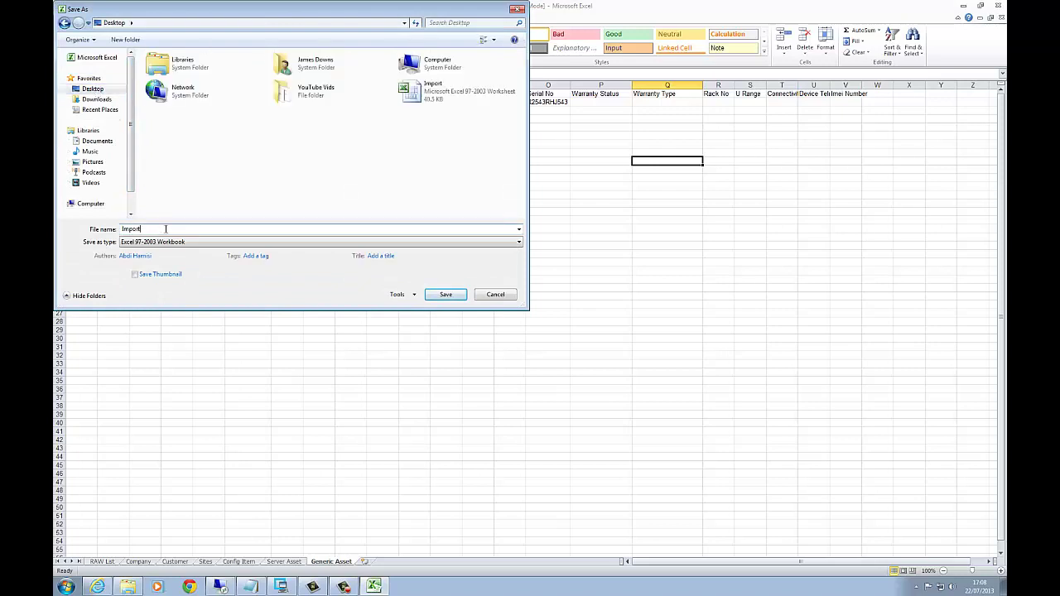
pyautogui.click(166, 229)
pyautogui.press('BackSpace')
pyautogui.press('BackSpace')
pyautogui.press('BackSpace')
pyautogui.press('BackSpace')
pyautogui.press('BackSpace')
pyautogui.press('Return')
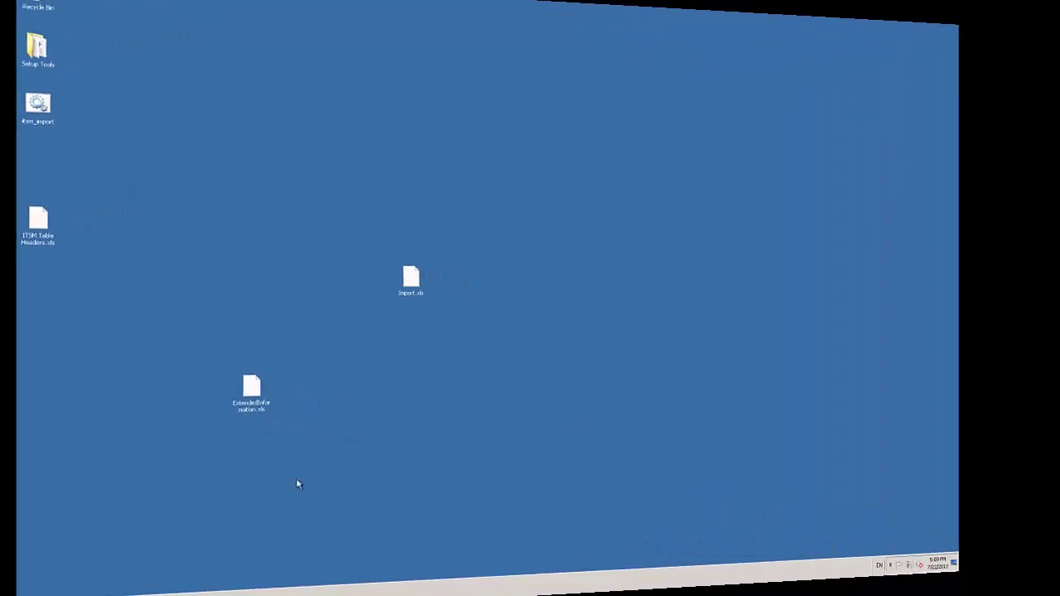
# Switch to the server desktop, open Data Import Manager on its Excel imports, and move its window clear of the desktop files
pyautogui.click(269, 402)
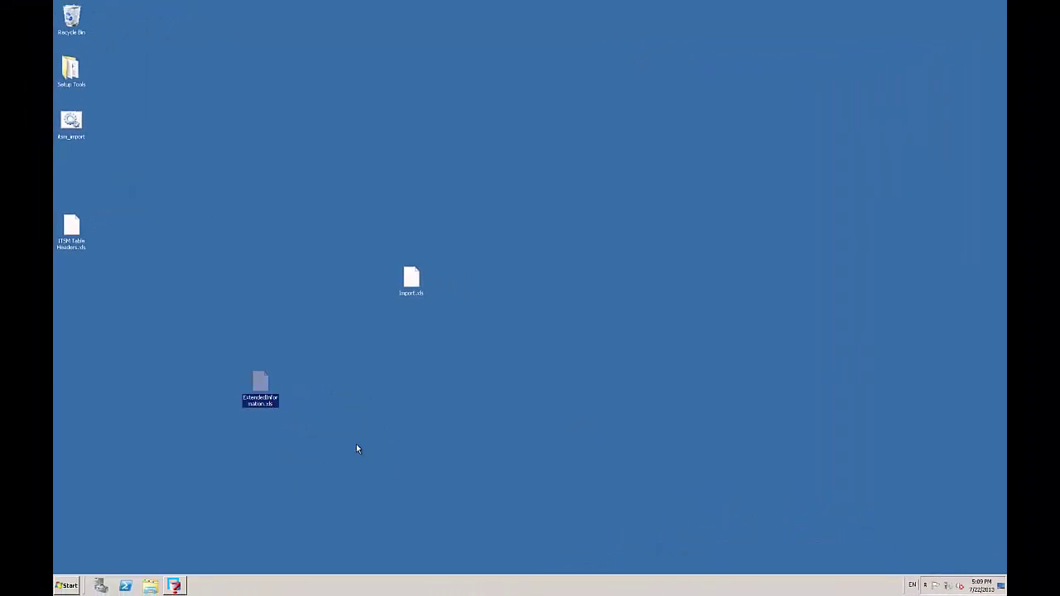
pyautogui.click(68, 585)
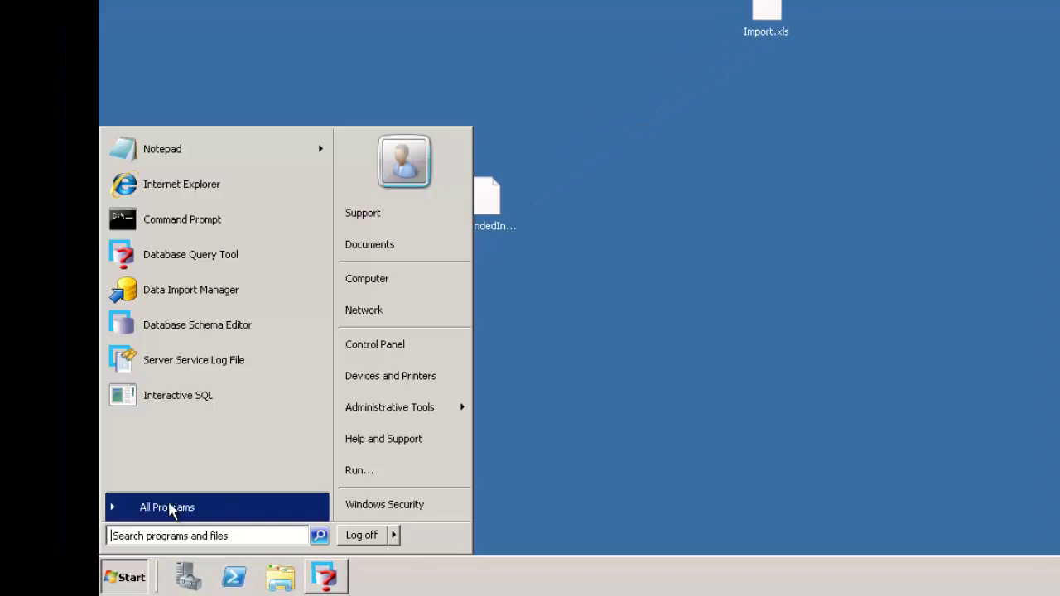
pyautogui.click(190, 290)
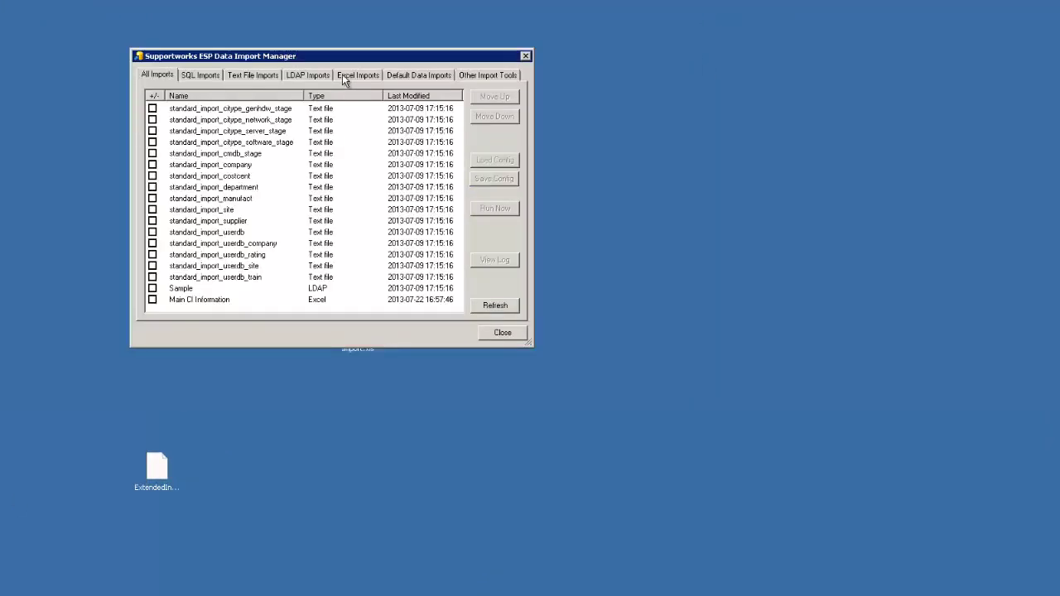
pyautogui.click(345, 78)
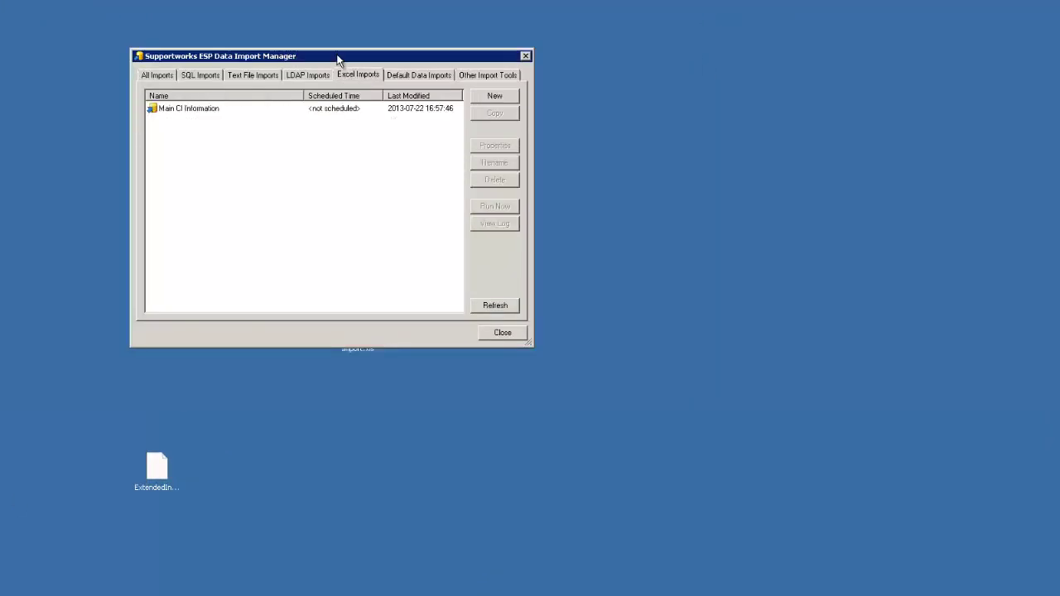
pyautogui.moveTo(762, 144); pyautogui.dragTo(766, 146)
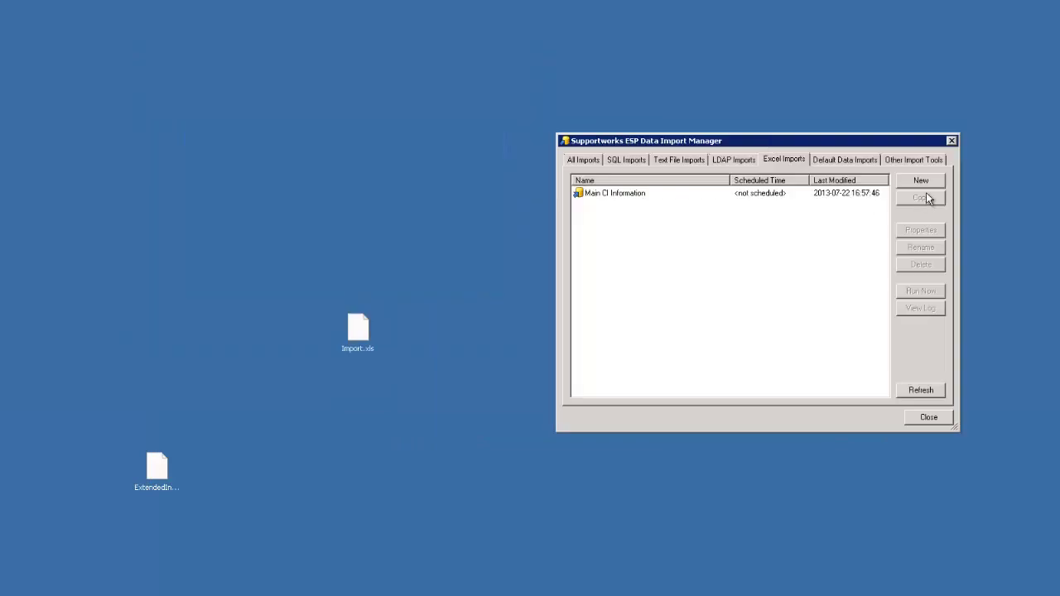
# Create a new Excel import named Extended Information without a template
pyautogui.click(921, 182)
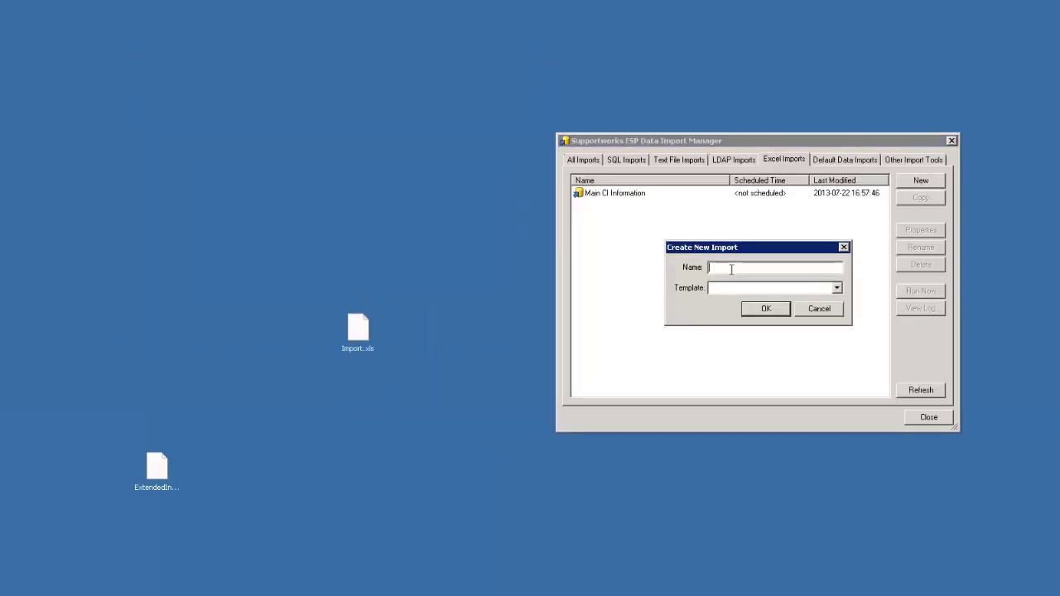
pyautogui.write('Extended Information')
pyautogui.click(837, 289)
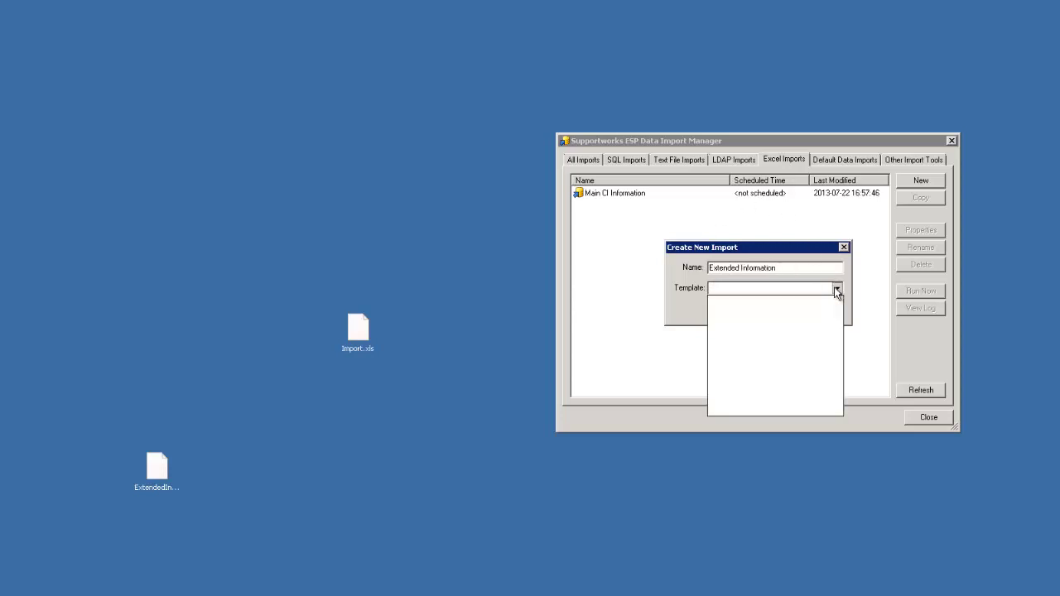
pyautogui.click(837, 289)
pyautogui.click(764, 307)
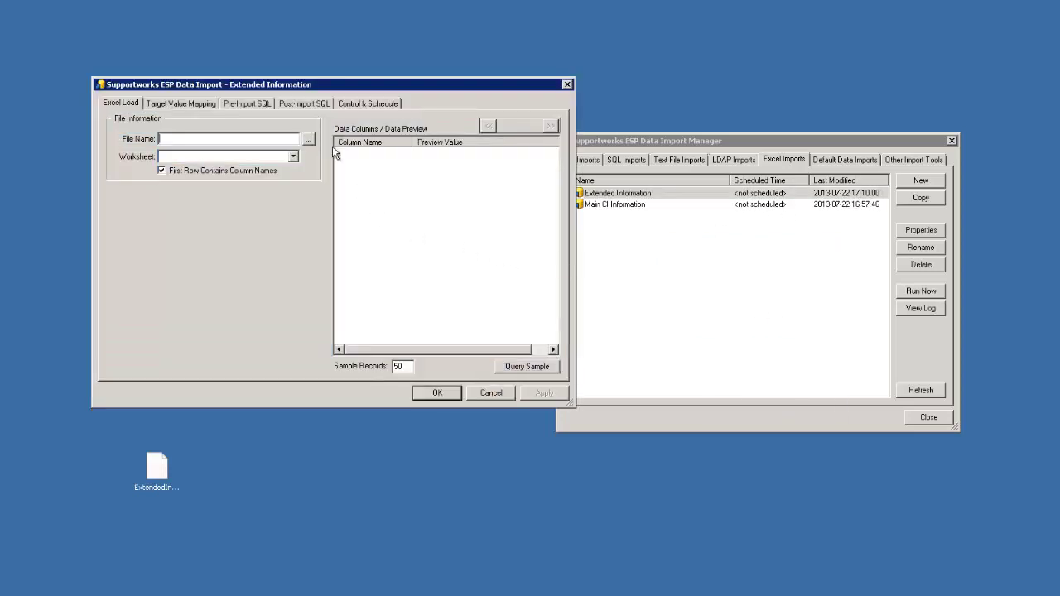
# Choose ExtendedInformation.xls from the Desktop as the source file of the import
pyautogui.click(307, 141)
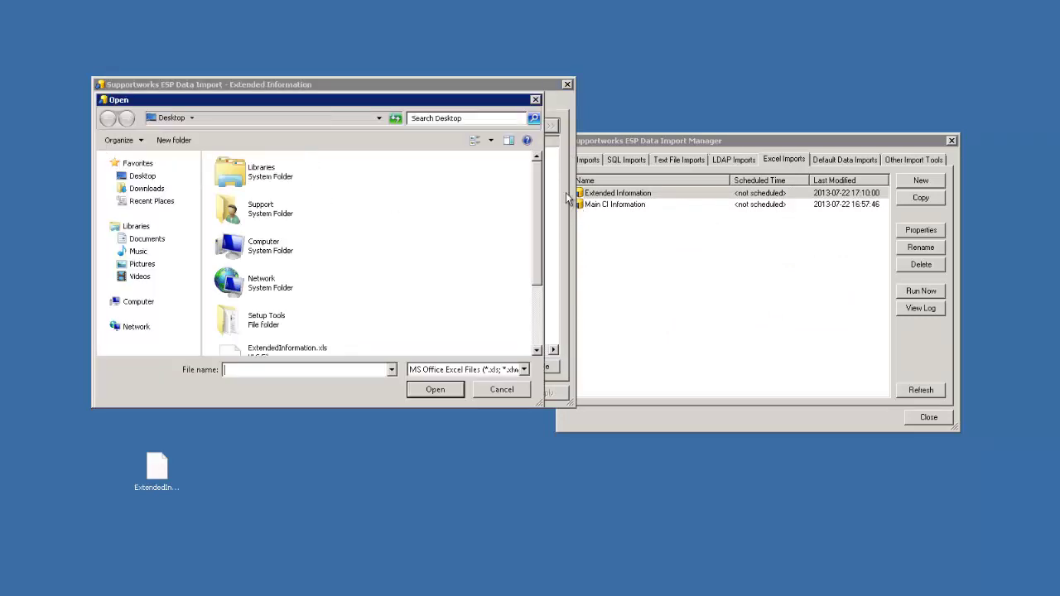
pyautogui.scroll(-2, 535, 221)
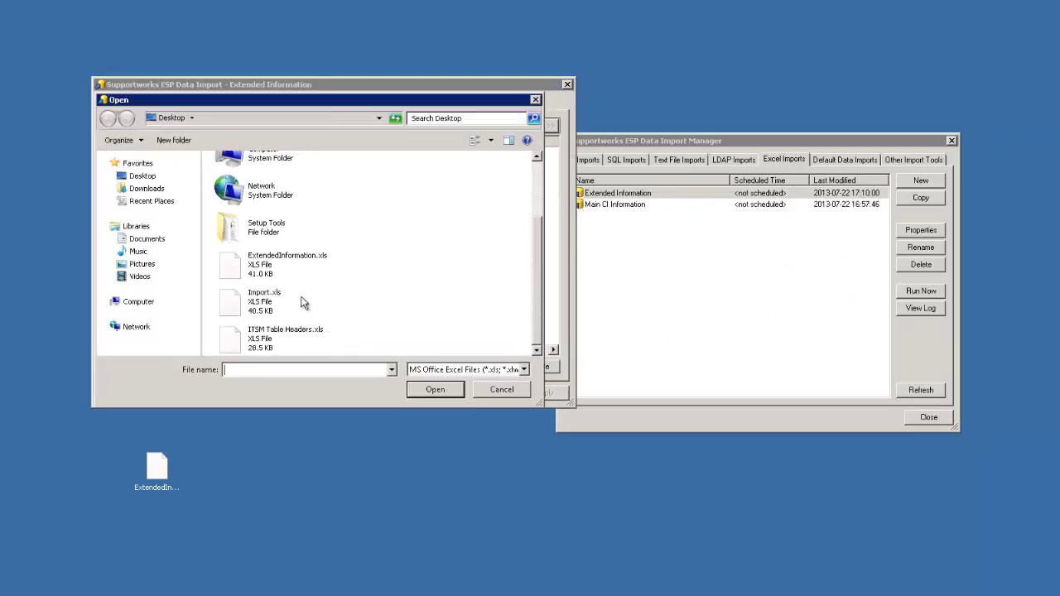
pyautogui.click(274, 274)
pyautogui.click(435, 389)
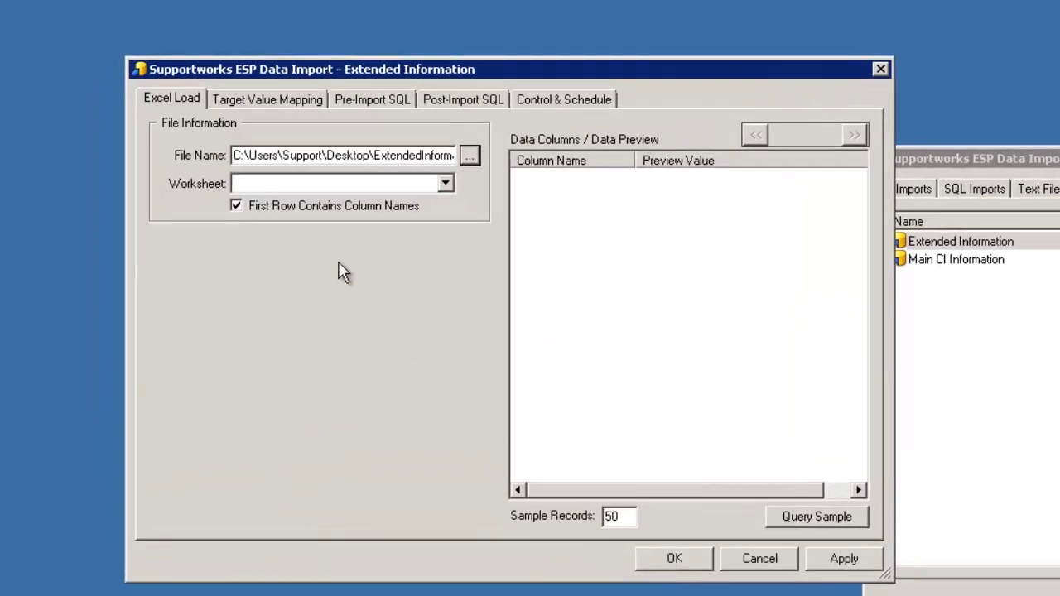
# Set the import's worksheet to Generic Asset and query sample records for a data preview
pyautogui.click(446, 184)
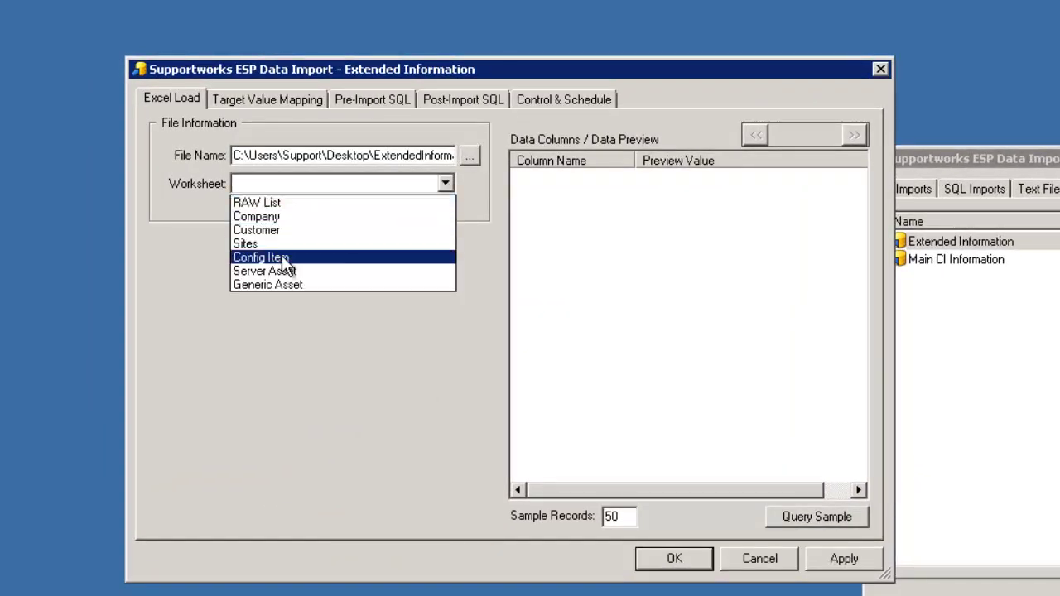
pyautogui.click(267, 285)
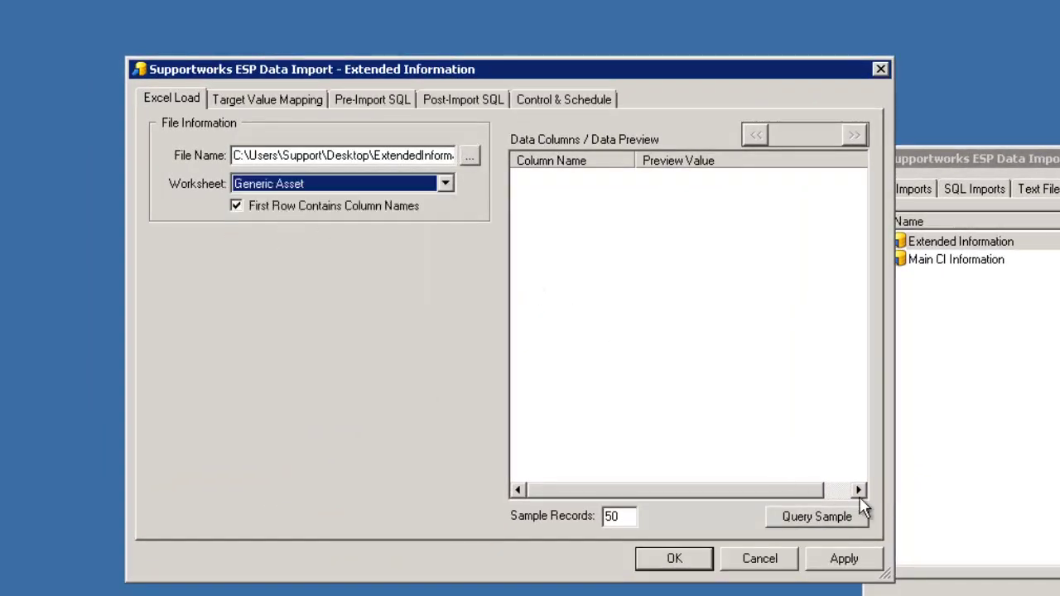
pyautogui.click(834, 506)
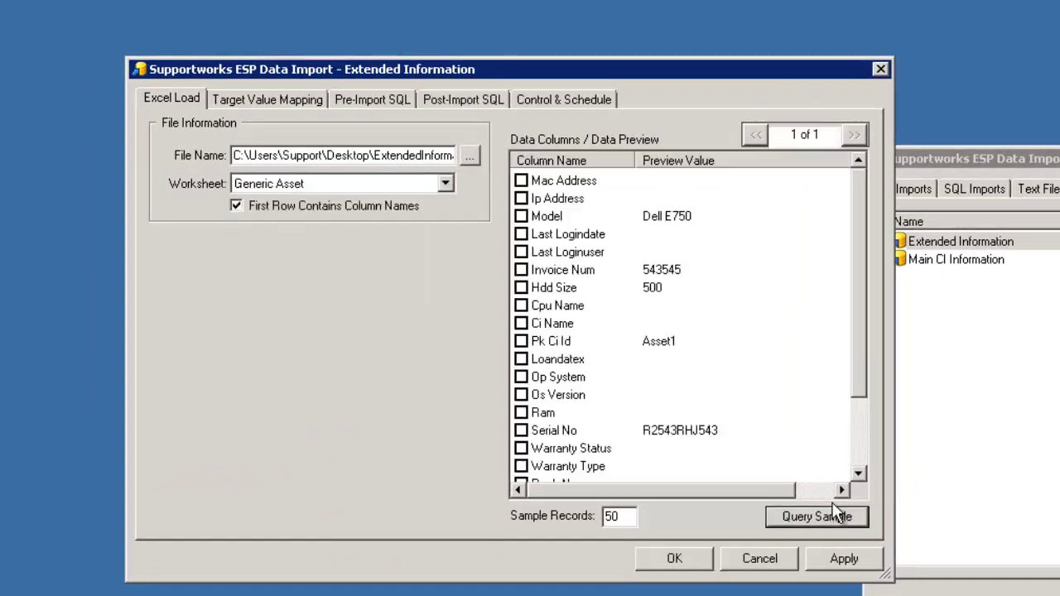
# Include the Model, Invoice Num, Hdd Size, Pk Ci Id and Serial No columns in the import
pyautogui.click(521, 216)
pyautogui.click(521, 287)
pyautogui.click(520, 270)
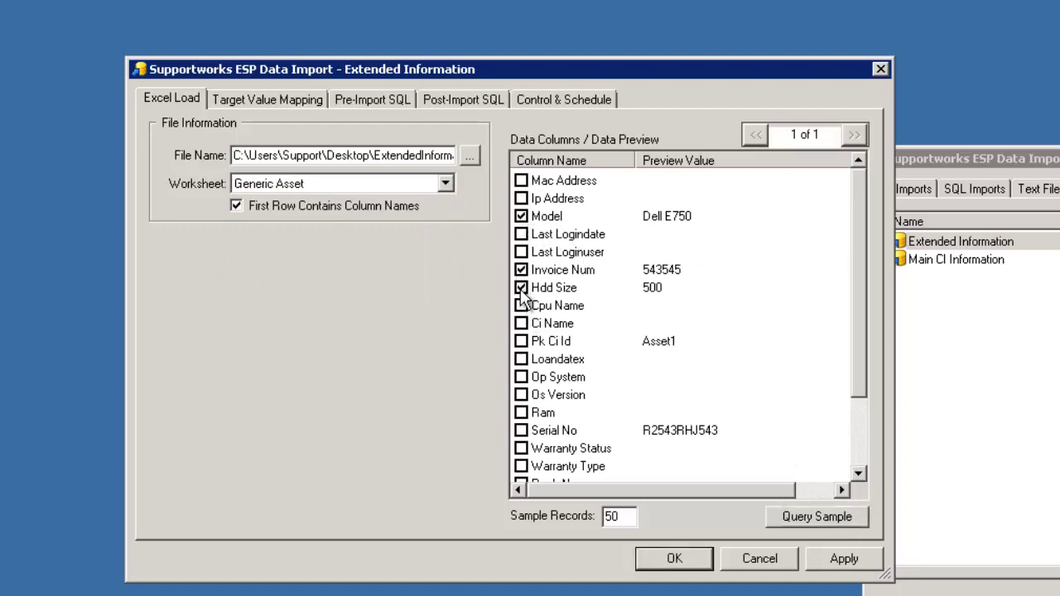
pyautogui.click(521, 341)
pyautogui.click(521, 430)
pyautogui.moveTo(858, 334); pyautogui.dragTo(840, 273)
# Set the import's target to the citype_genhdw_stage table in the swdata database
pyautogui.click(254, 99)
pyautogui.click(383, 133)
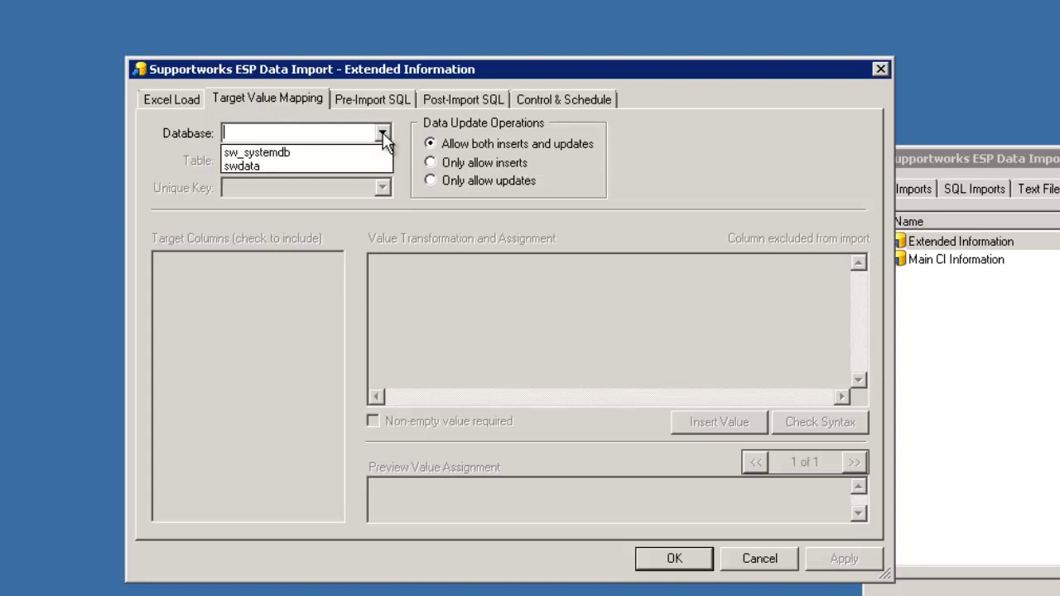
pyautogui.click(269, 164)
pyautogui.click(382, 131)
pyautogui.click(273, 166)
pyautogui.click(382, 160)
pyautogui.moveTo(384, 202); pyautogui.dragTo(388, 234)
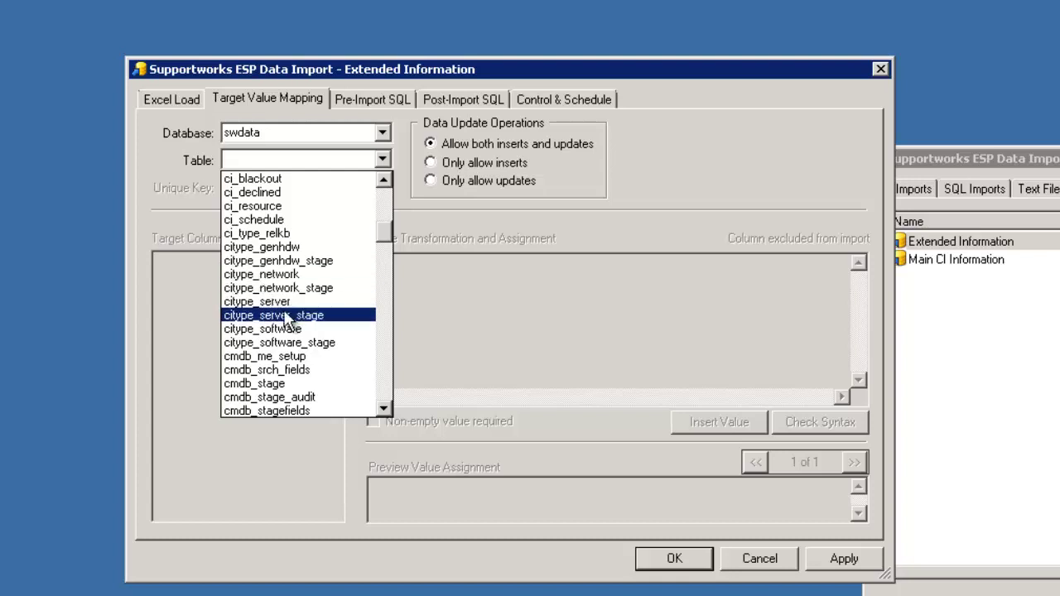
pyautogui.click(303, 260)
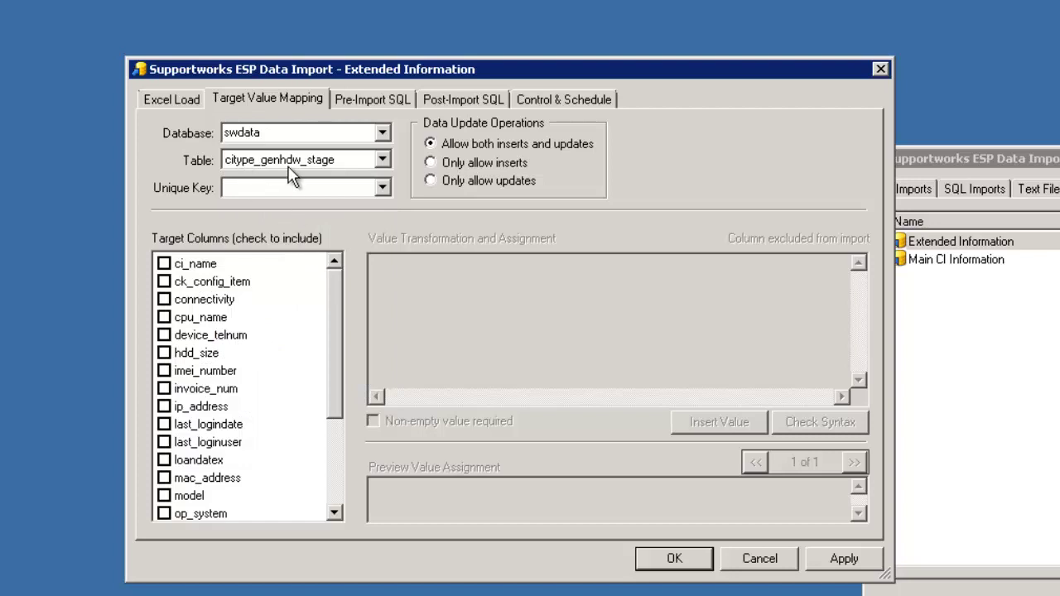
# Include the ck_config_item target column and assign it the Pk Ci Id value from the spreadsheet
pyautogui.click(164, 282)
pyautogui.click(718, 422)
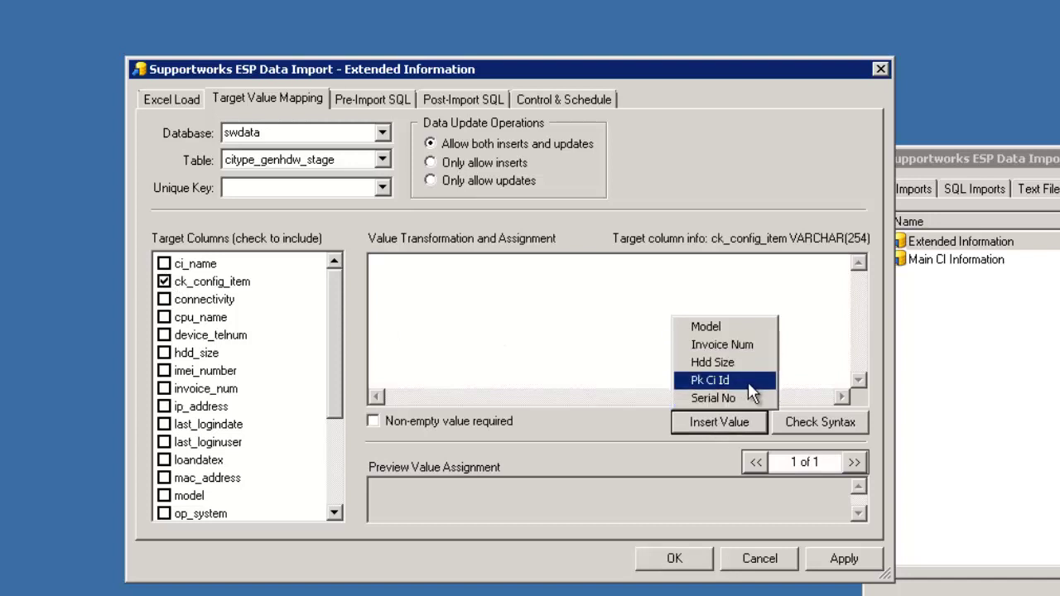
pyautogui.click(722, 379)
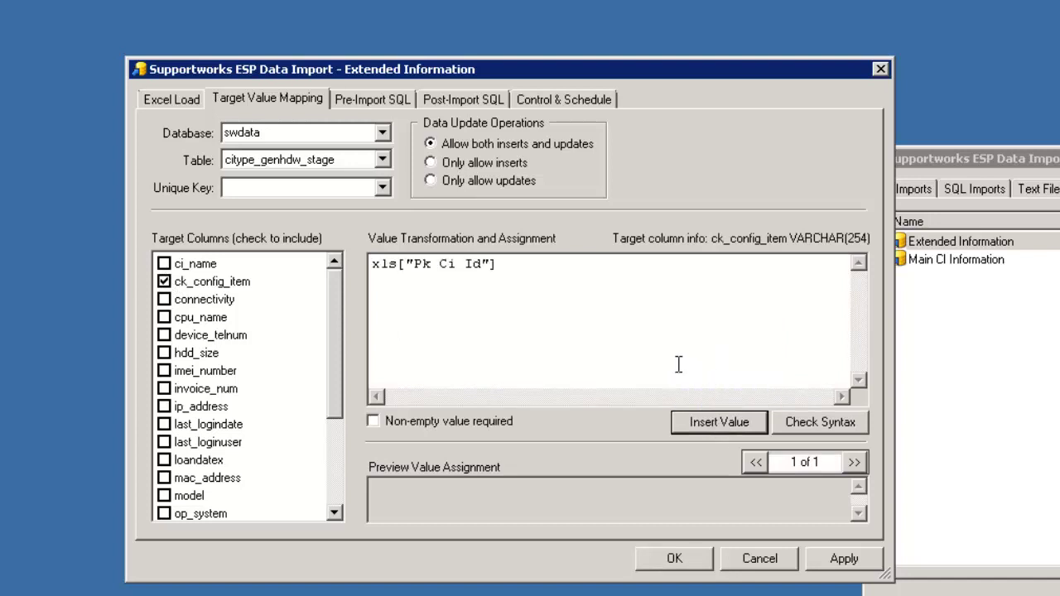
pyautogui.click(528, 310)
# Include the model target column and assign it the spreadsheet's Model value
pyautogui.moveTo(332, 299); pyautogui.dragTo(332, 352)
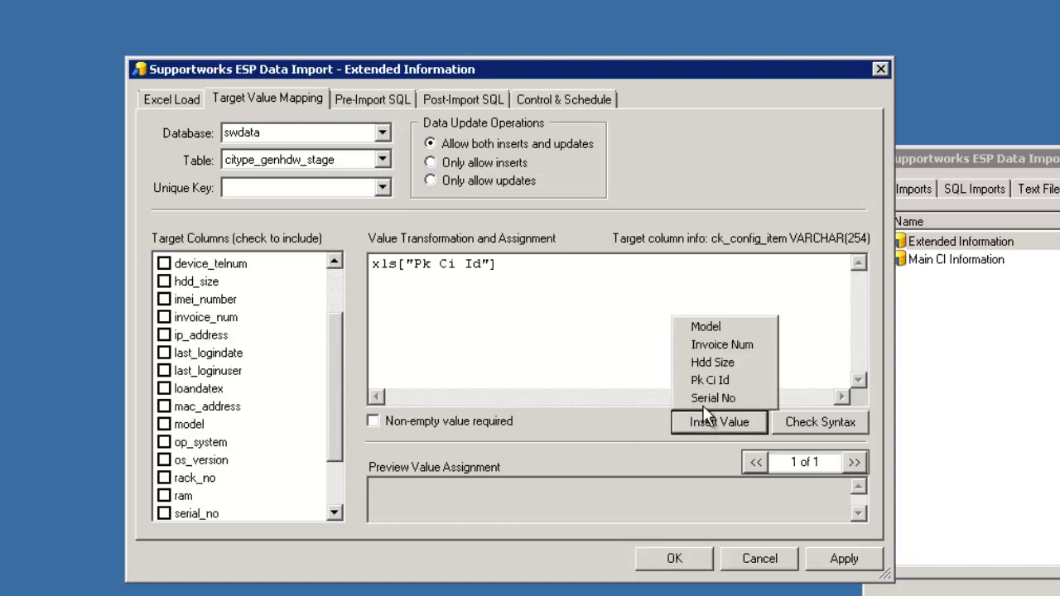
pyautogui.click(247, 422)
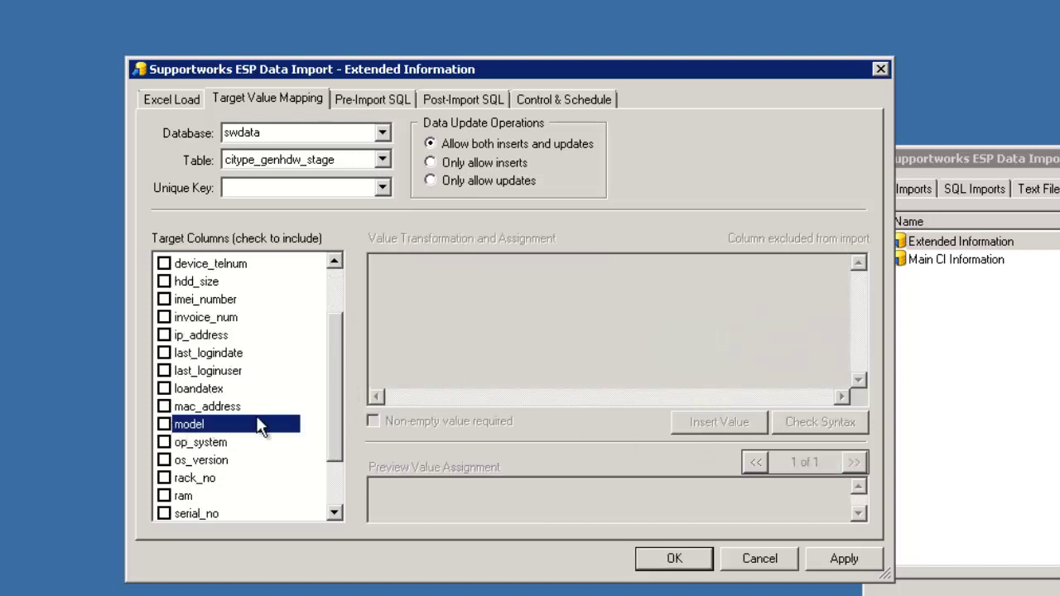
pyautogui.click(164, 424)
pyautogui.click(455, 351)
pyautogui.click(700, 424)
pyautogui.click(705, 324)
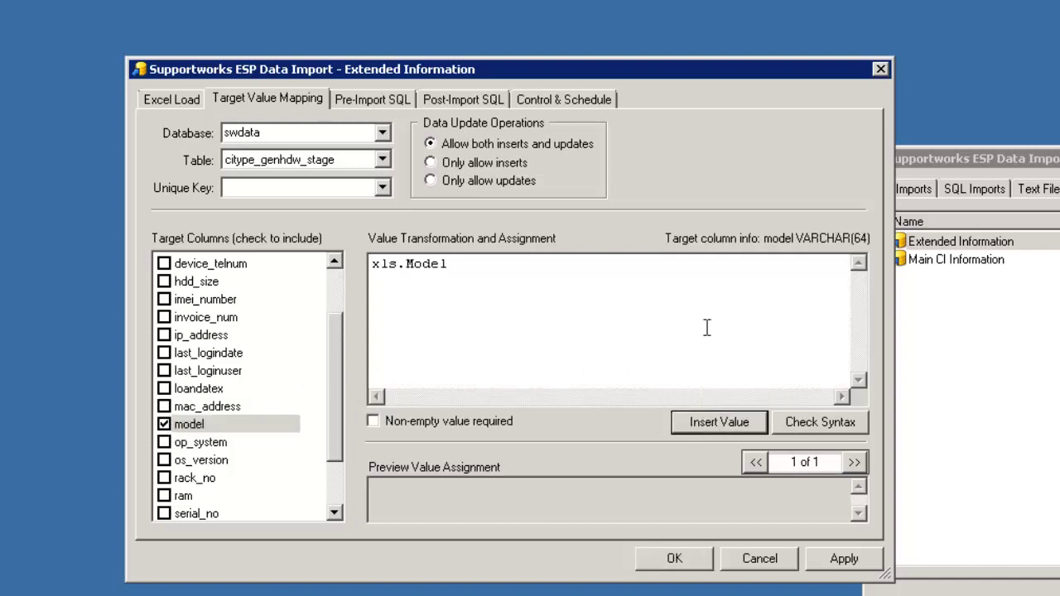
# Include the hdd_size target column and assign it the spreadsheet's Hdd Size value
pyautogui.click(164, 281)
pyautogui.click(395, 315)
pyautogui.click(714, 422)
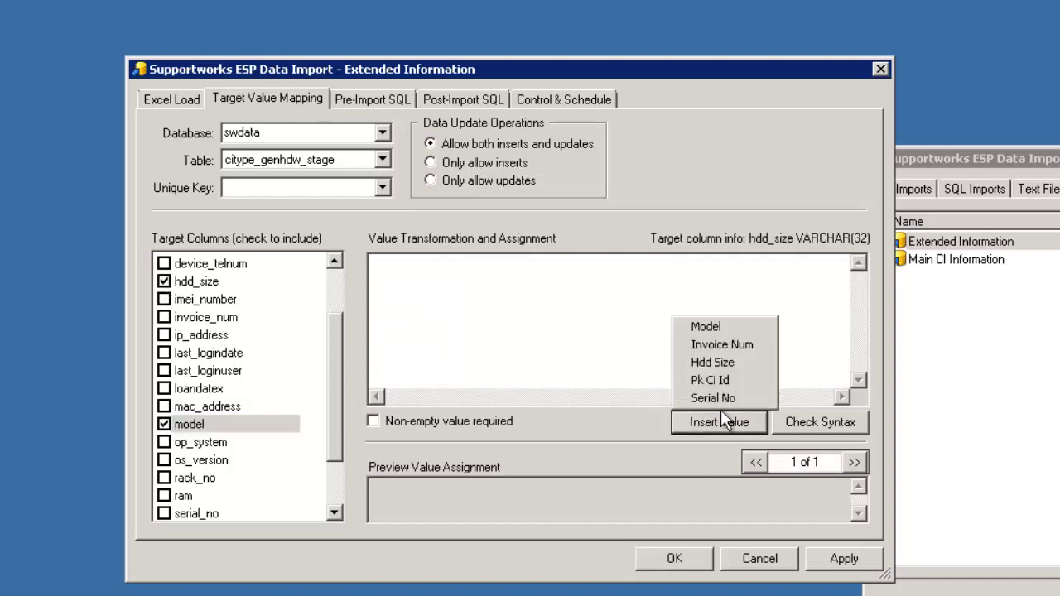
pyautogui.click(712, 362)
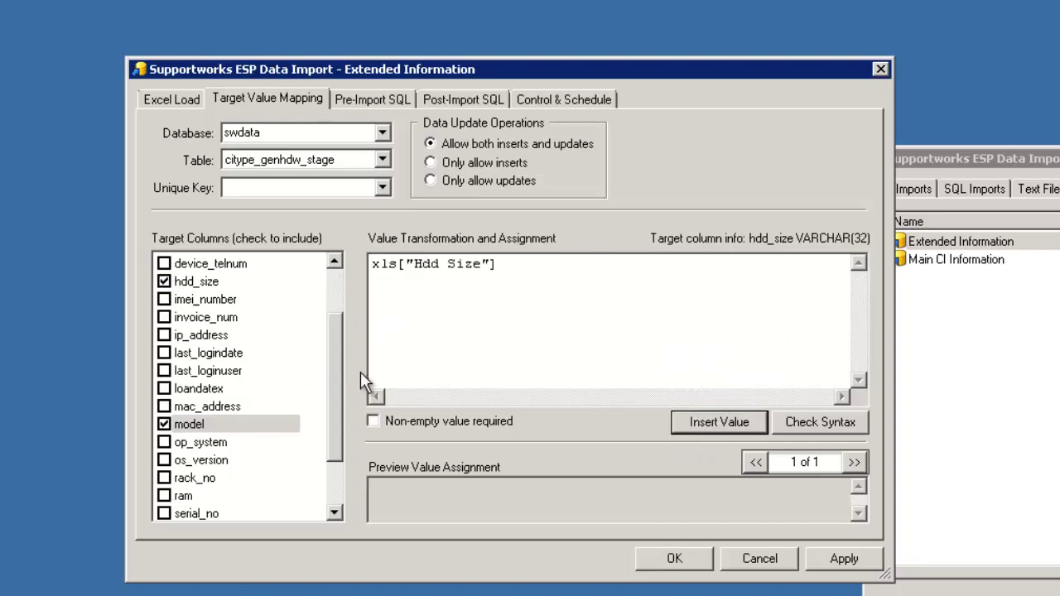
# Include the serial_no target column and assign it the spreadsheet's Serial No value
pyautogui.scroll(-2, 351, 428)
pyautogui.click(164, 442)
pyautogui.click(379, 394)
pyautogui.click(719, 422)
pyautogui.click(725, 400)
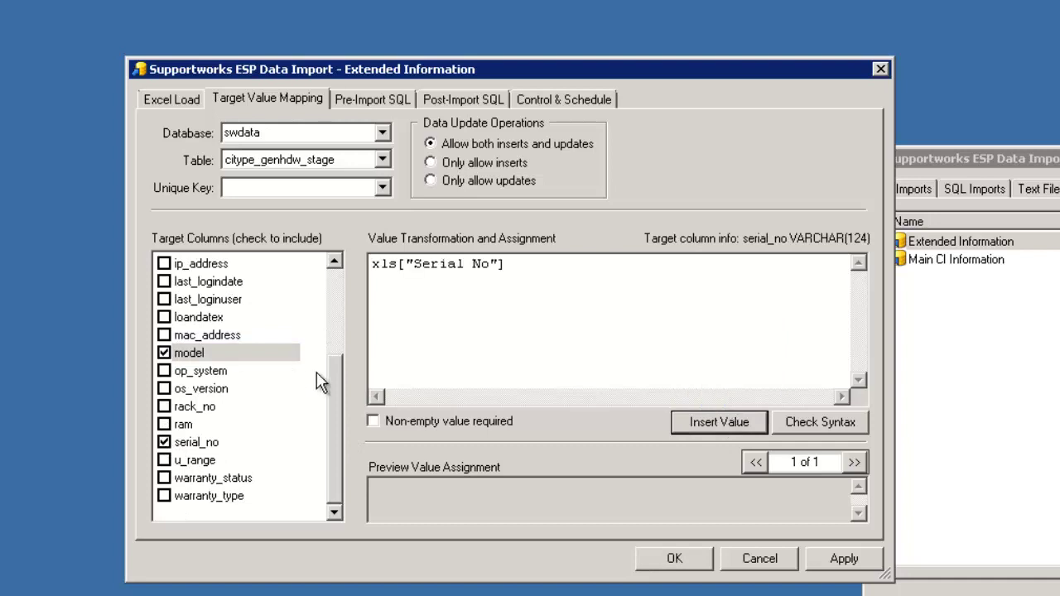
# Include the invoice_num target column, assign it the spreadsheet's Invoice Num value and check the expression's syntax
pyautogui.scroll(2, 333, 348)
pyautogui.click(176, 349)
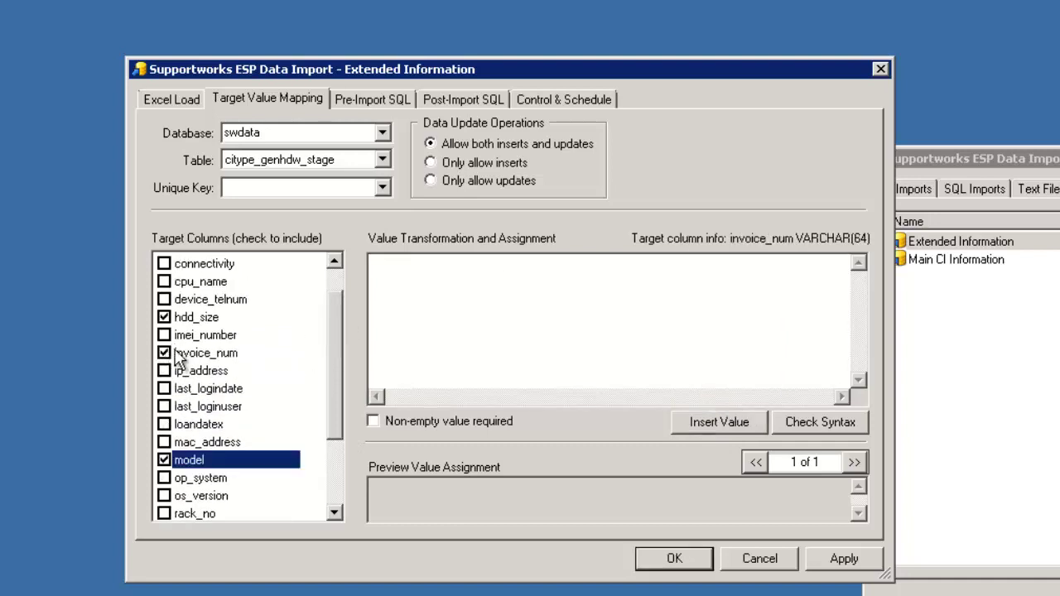
pyautogui.click(627, 386)
pyautogui.click(719, 422)
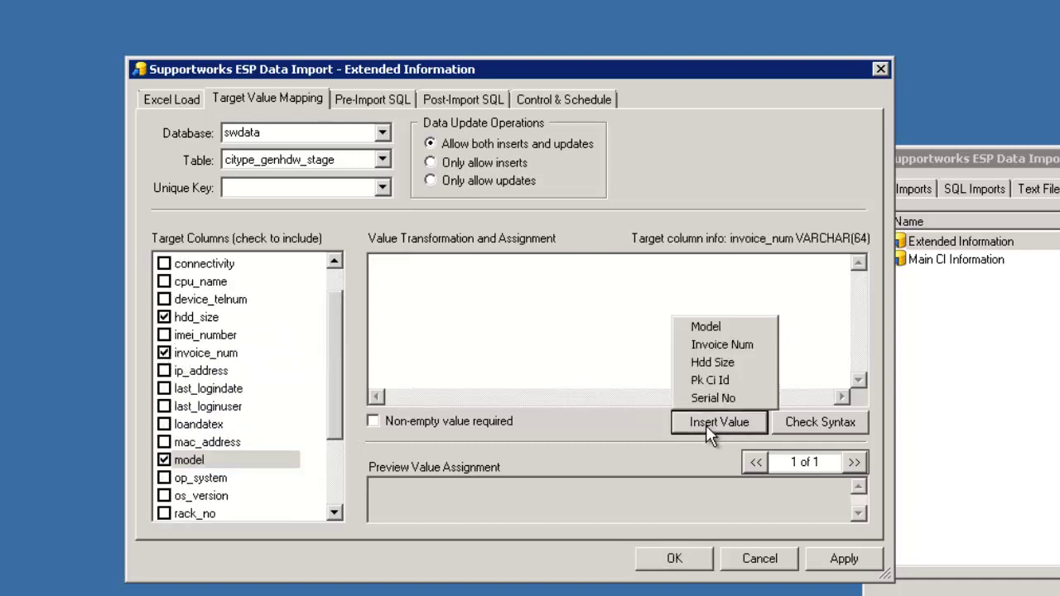
pyautogui.click(727, 345)
pyautogui.click(803, 423)
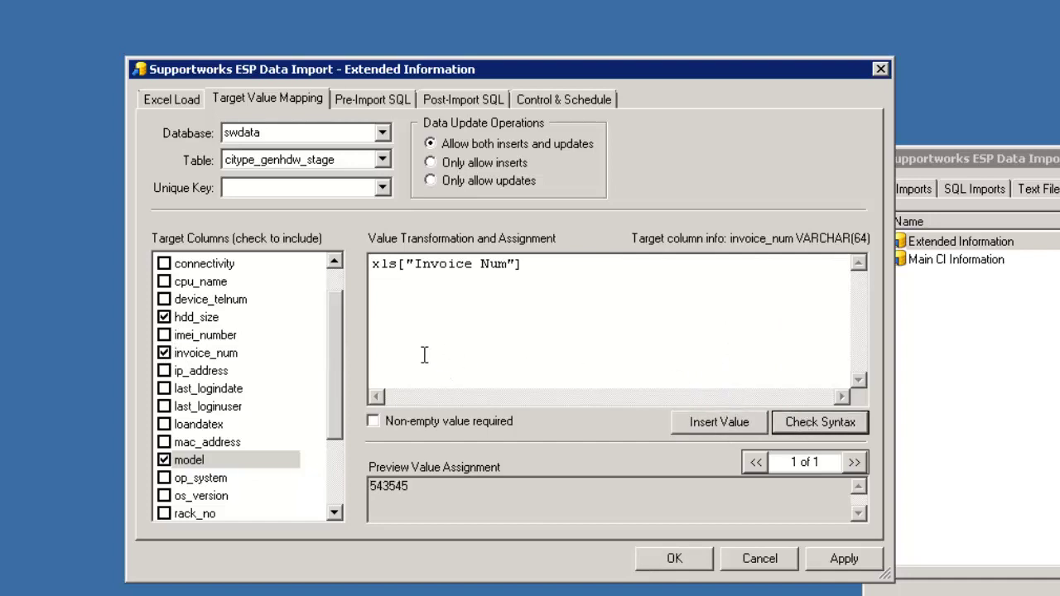
# Set ck_config_item as the target table's unique key and save the Extended Information import
pyautogui.moveTo(340, 348)
pyautogui.mouseDown()
pyautogui.moveTo(350, 331)
pyautogui.moveTo(323, 419)
pyautogui.moveTo(321, 353)
pyautogui.mouseUp()
pyautogui.scroll(2, 323, 340)
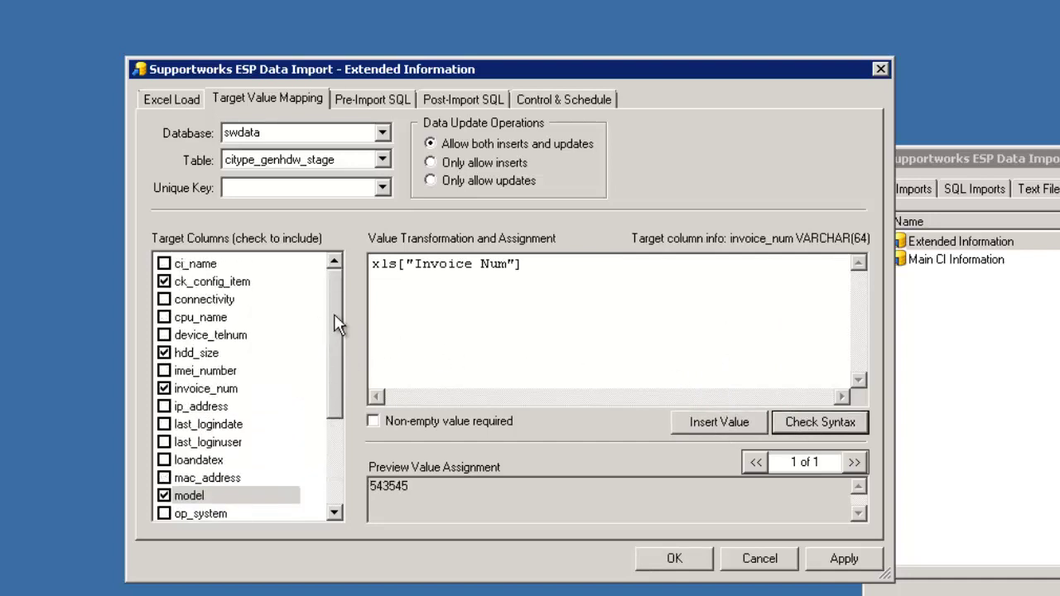
pyautogui.click(383, 188)
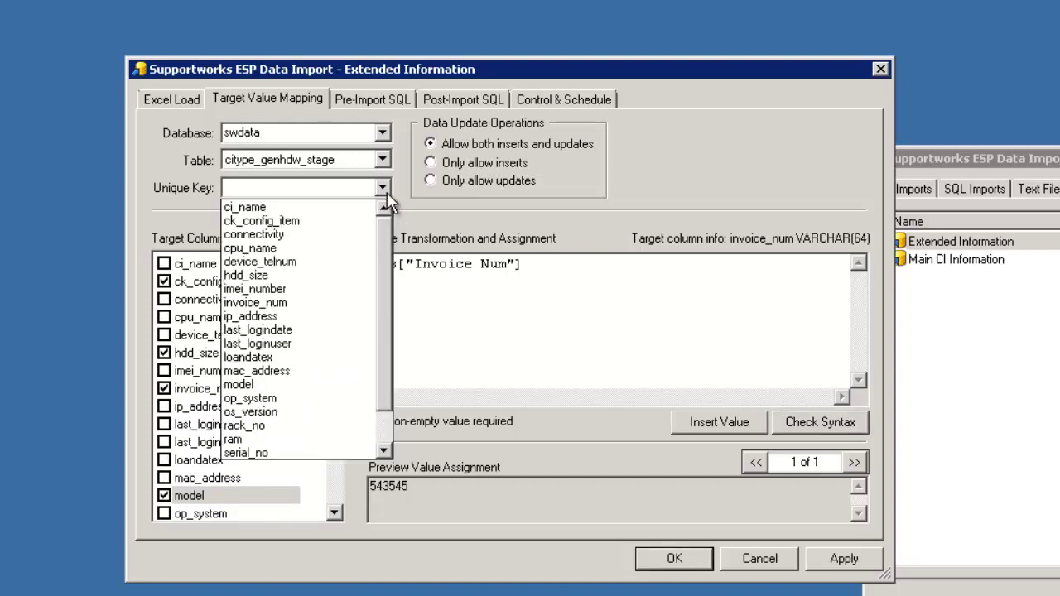
pyautogui.click(273, 216)
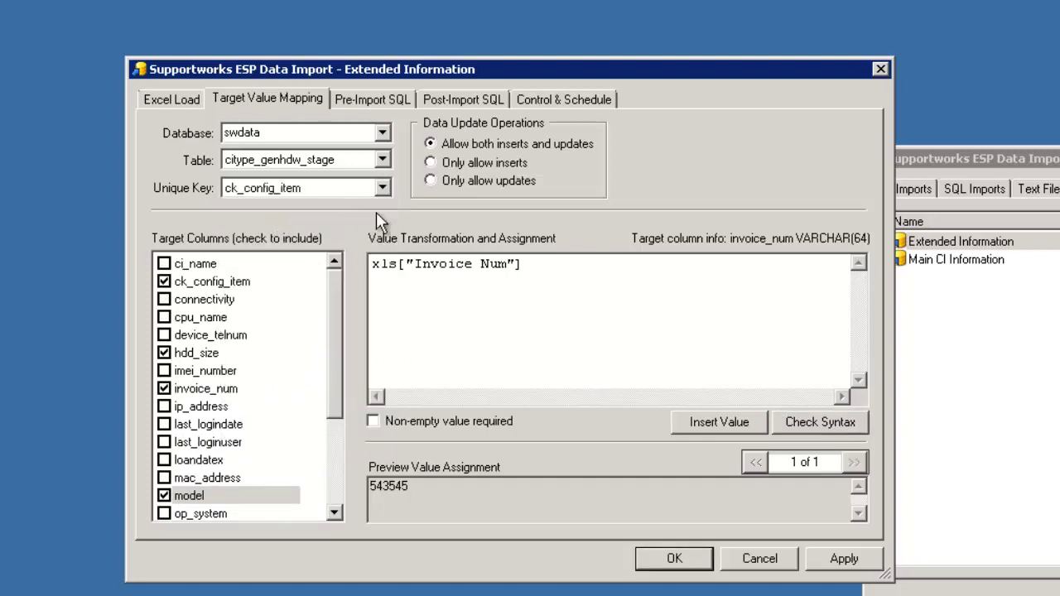
pyautogui.click(836, 559)
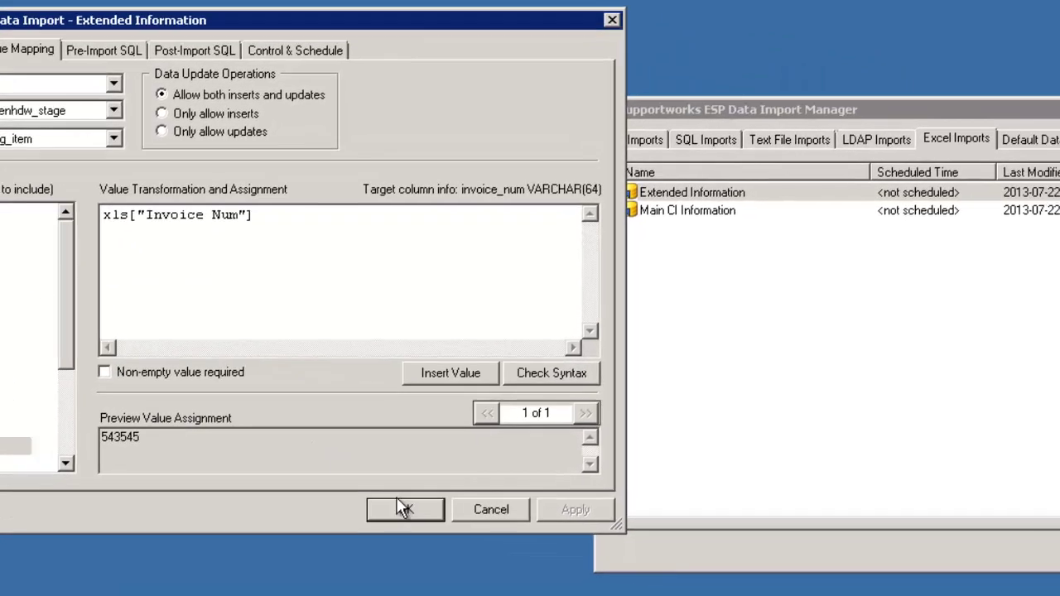
pyautogui.click(674, 558)
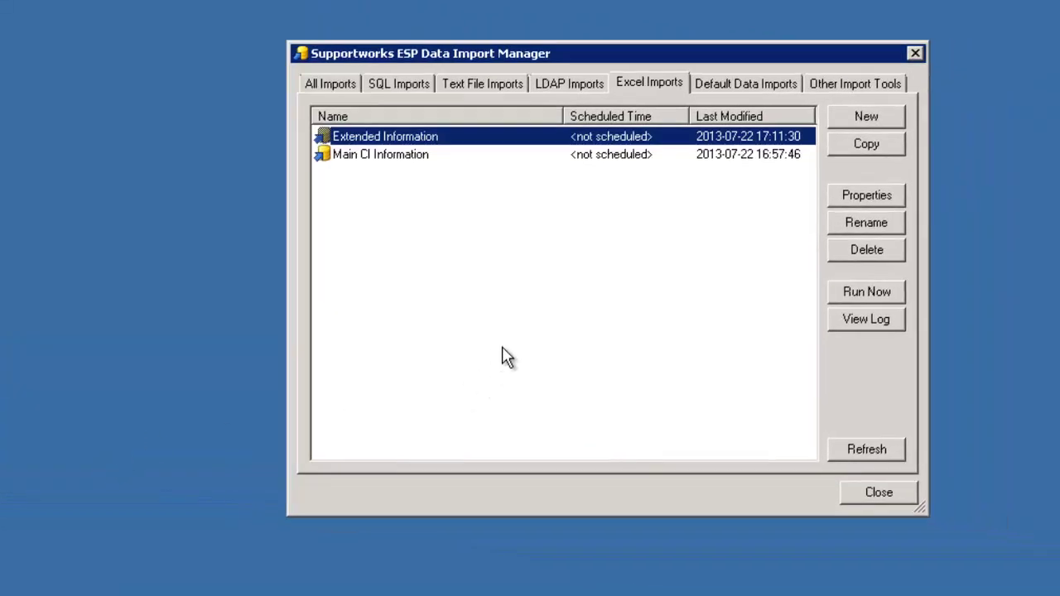
pyautogui.click(480, 349)
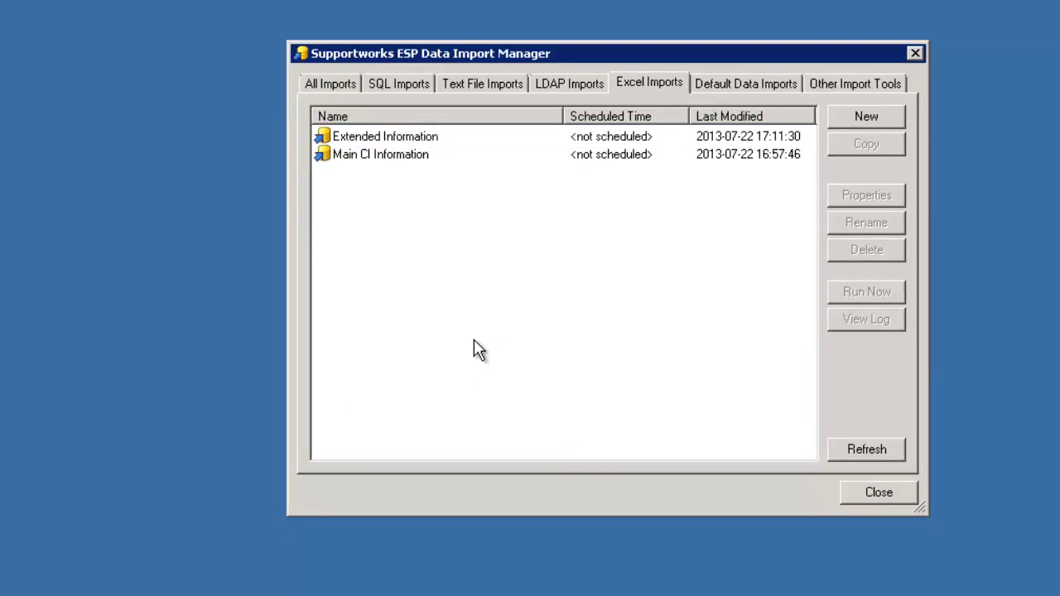
pyautogui.click(379, 155)
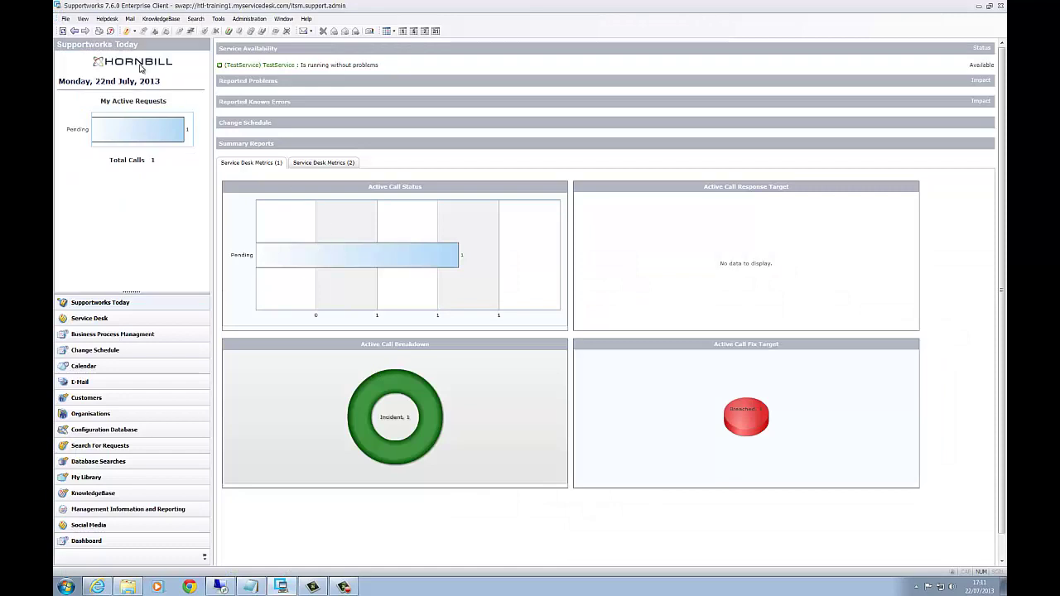
# In the Supportworks client, open CMDB configuration item management and bring up its staged items
pyautogui.click(65, 19)
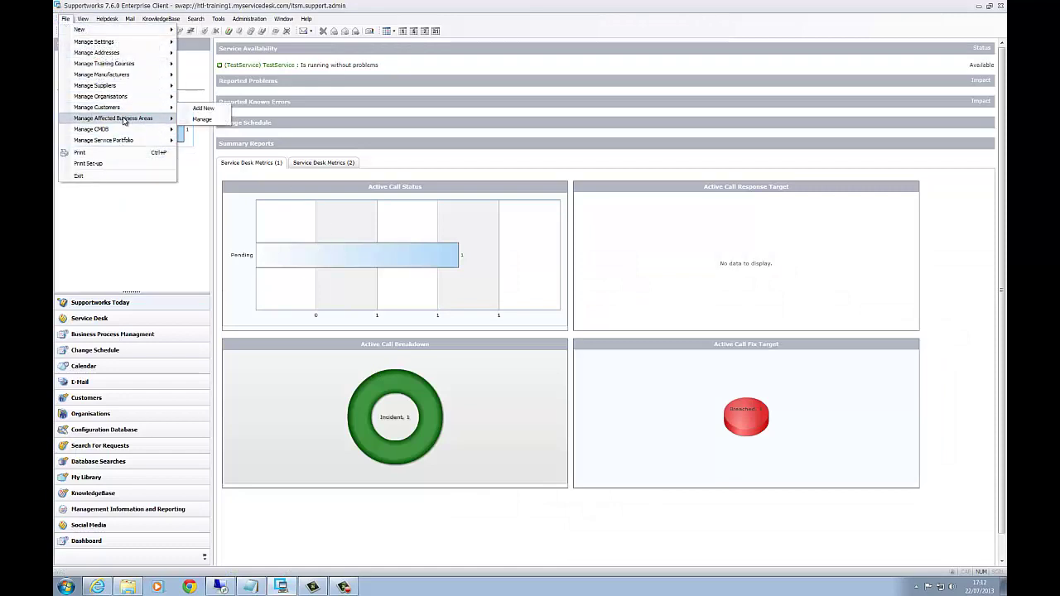
pyautogui.moveTo(150, 129)
pyautogui.click(215, 141)
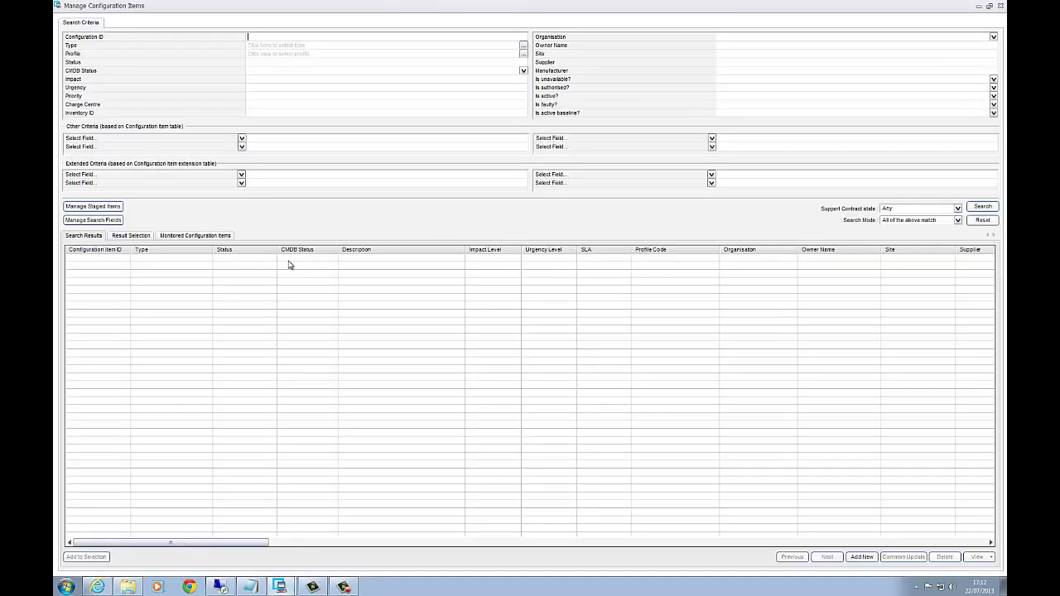
pyautogui.click(98, 206)
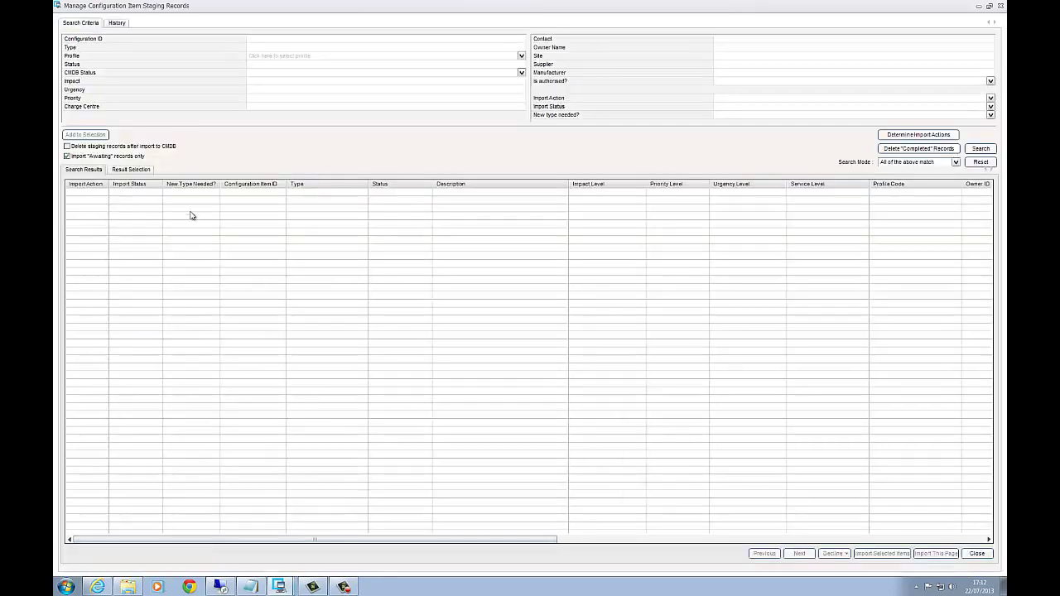
# Search all staging records, delete the completed ones and close the configuration item windows
pyautogui.click(980, 149)
pyautogui.click(140, 199)
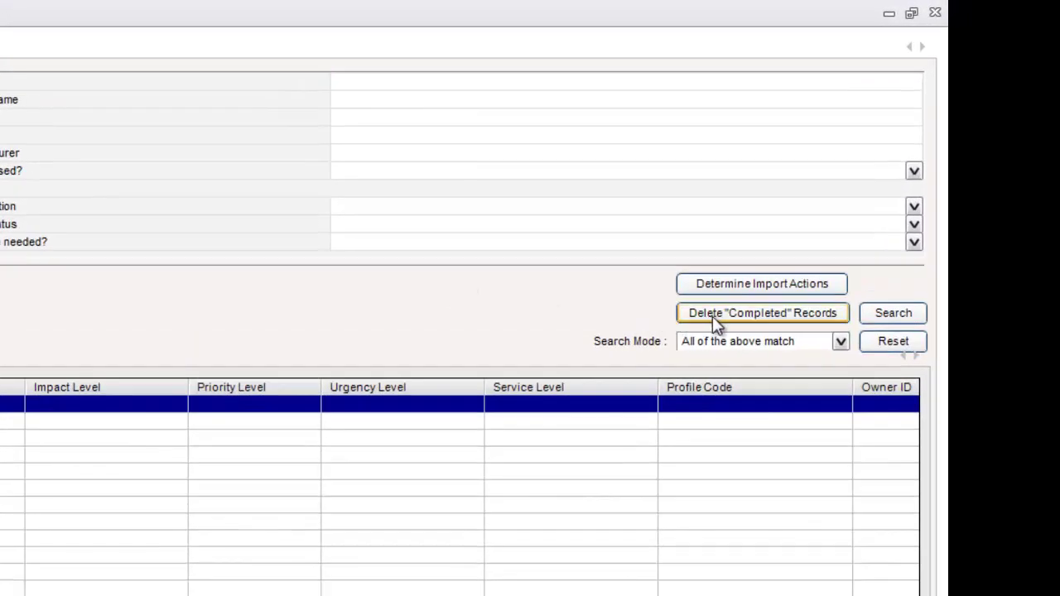
pyautogui.click(689, 317)
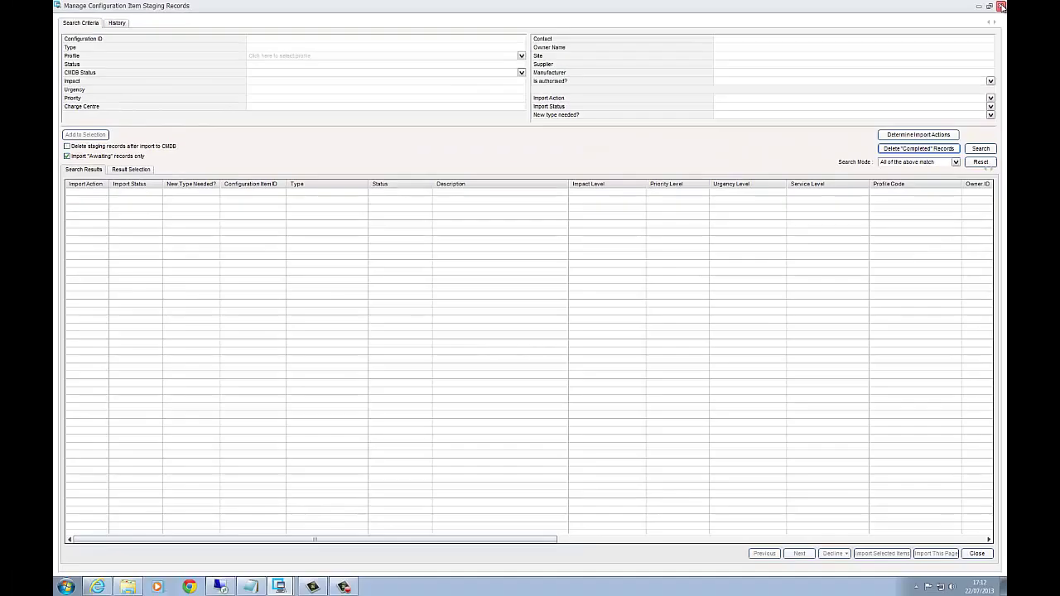
pyautogui.click(935, 13)
pyautogui.click(1000, 6)
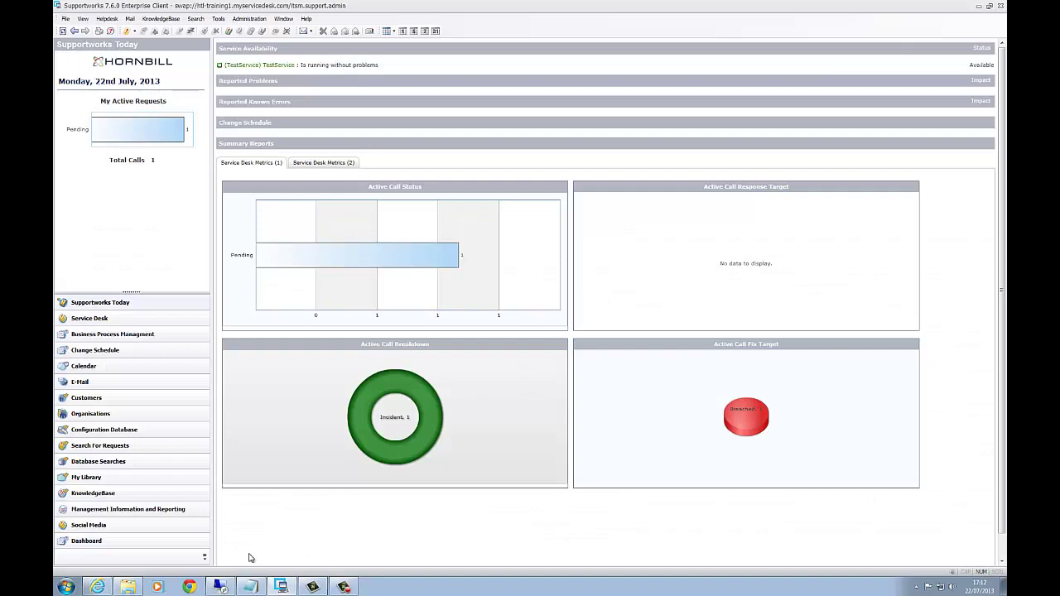
# Switch back to Data Import Manager on the remote server and run the Extended Information import immediately
pyautogui.click(220, 586)
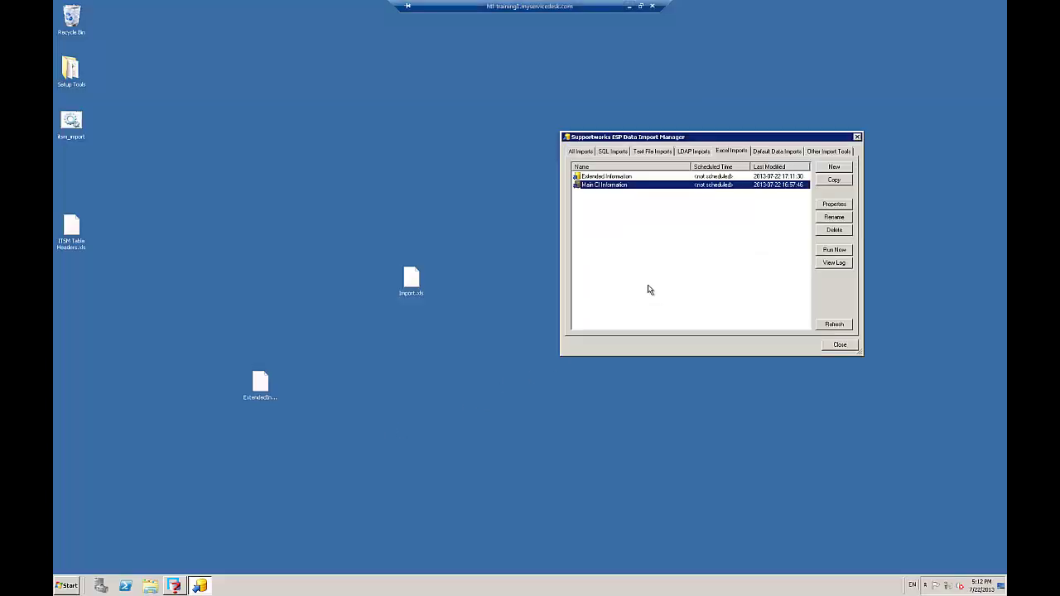
pyautogui.click(650, 217)
pyautogui.click(602, 176)
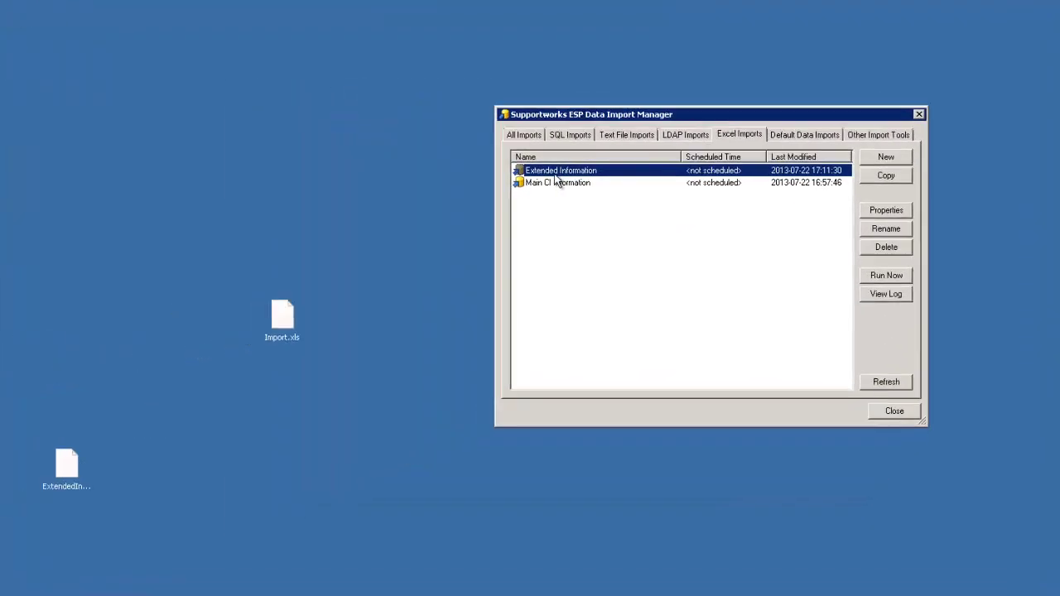
pyautogui.doubleClick(554, 173)
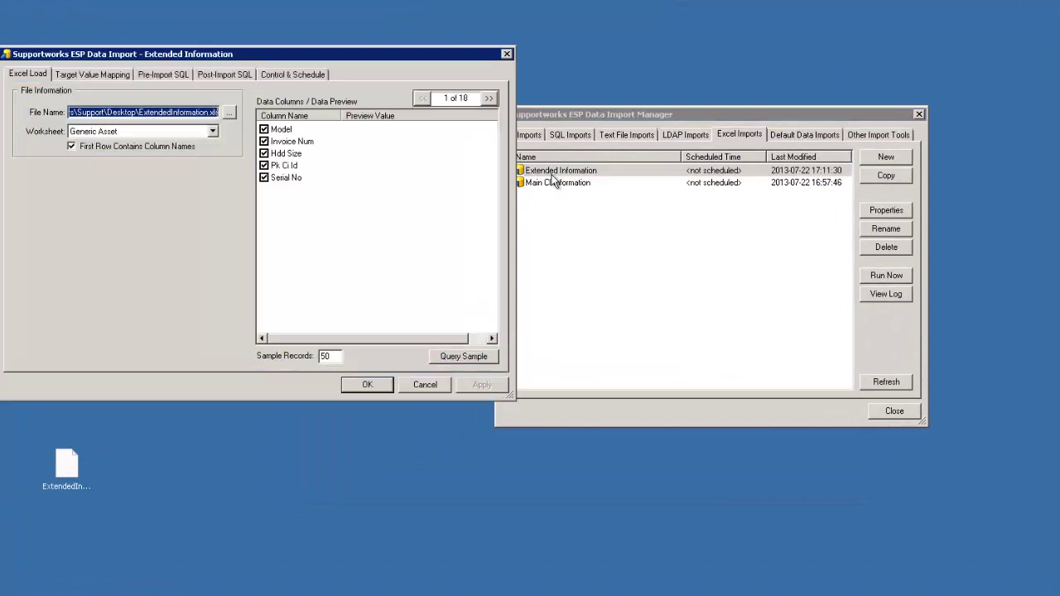
pyautogui.click(289, 74)
pyautogui.click(313, 118)
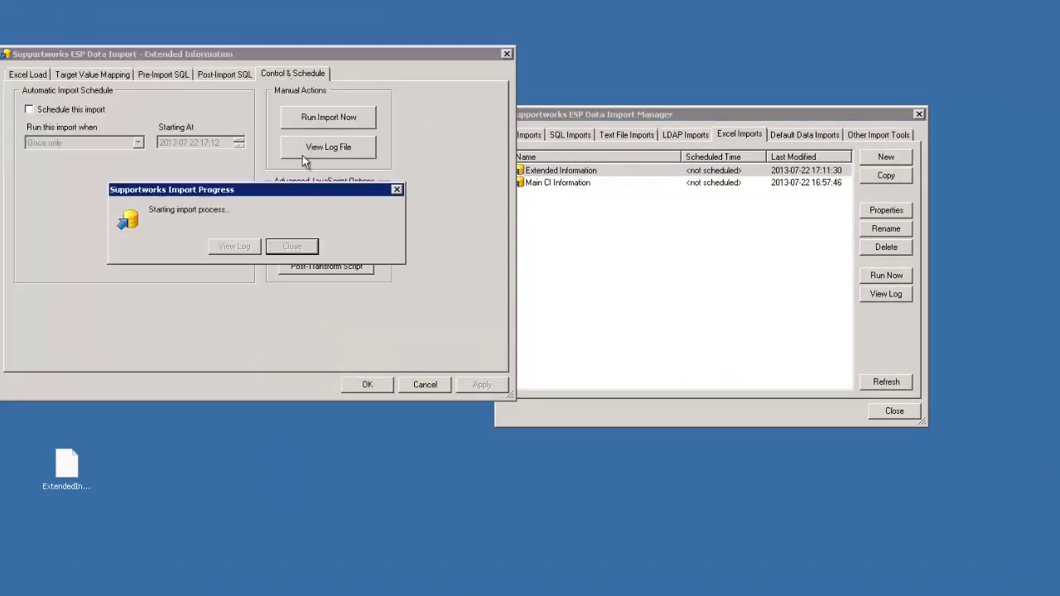
pyautogui.click(294, 245)
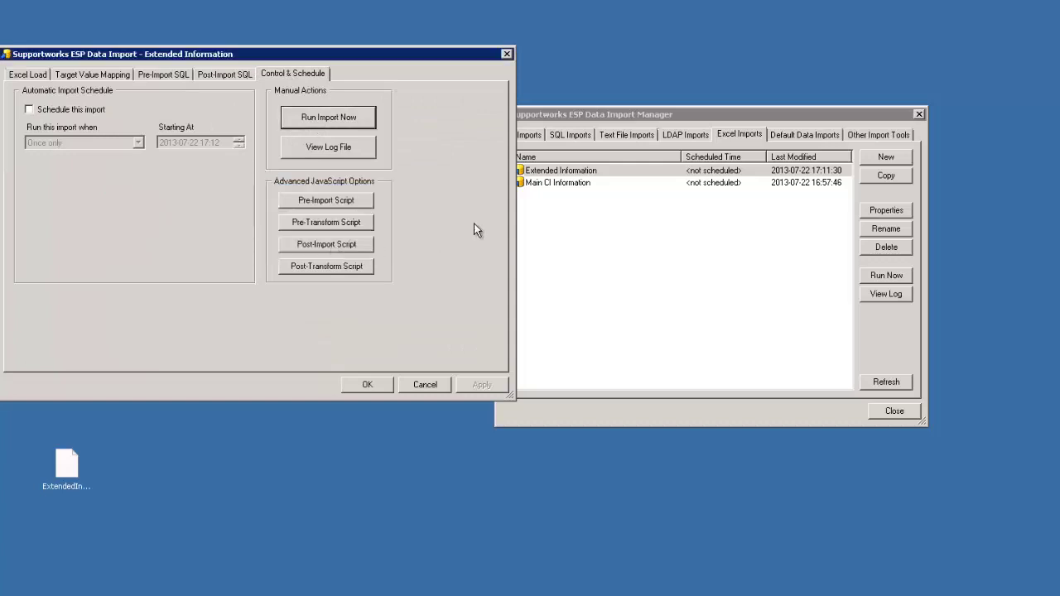
pyautogui.click(367, 384)
# Run the Main CI Information import immediately and close its properties
pyautogui.doubleClick(556, 183)
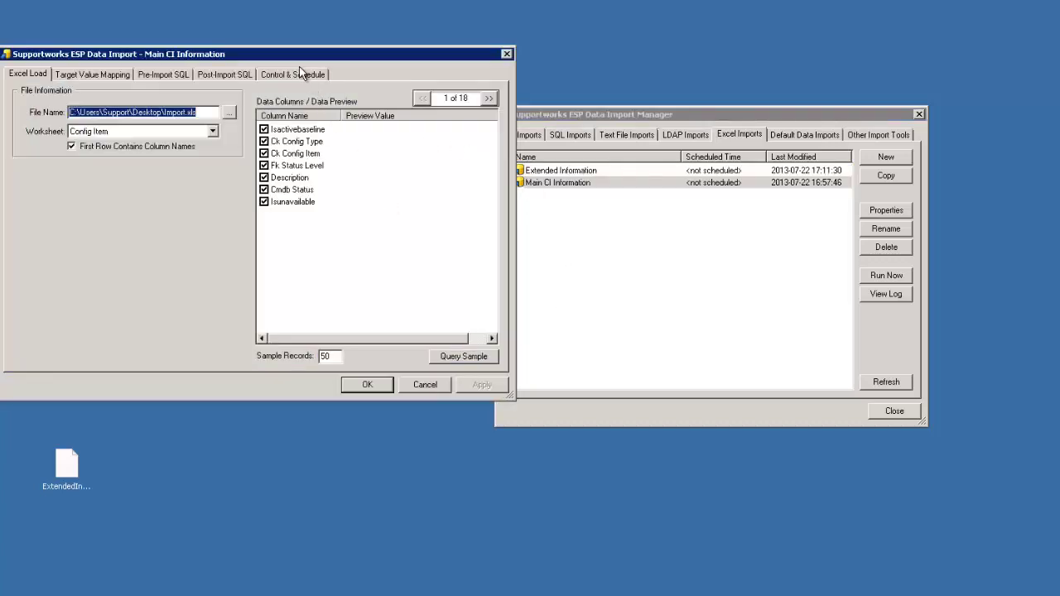
pyautogui.click(315, 75)
pyautogui.click(358, 114)
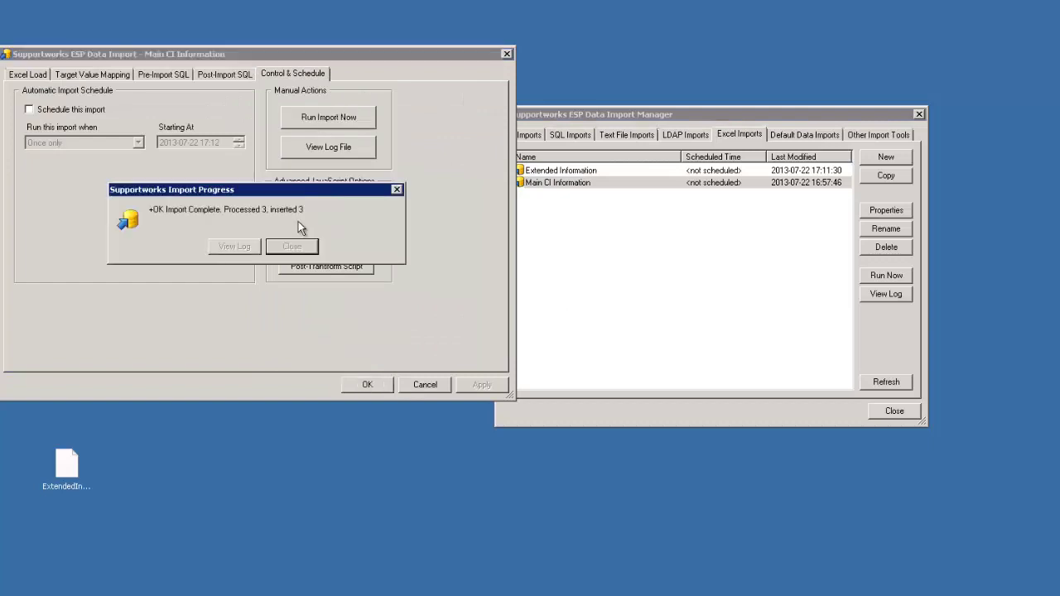
pyautogui.click(307, 249)
pyautogui.click(374, 388)
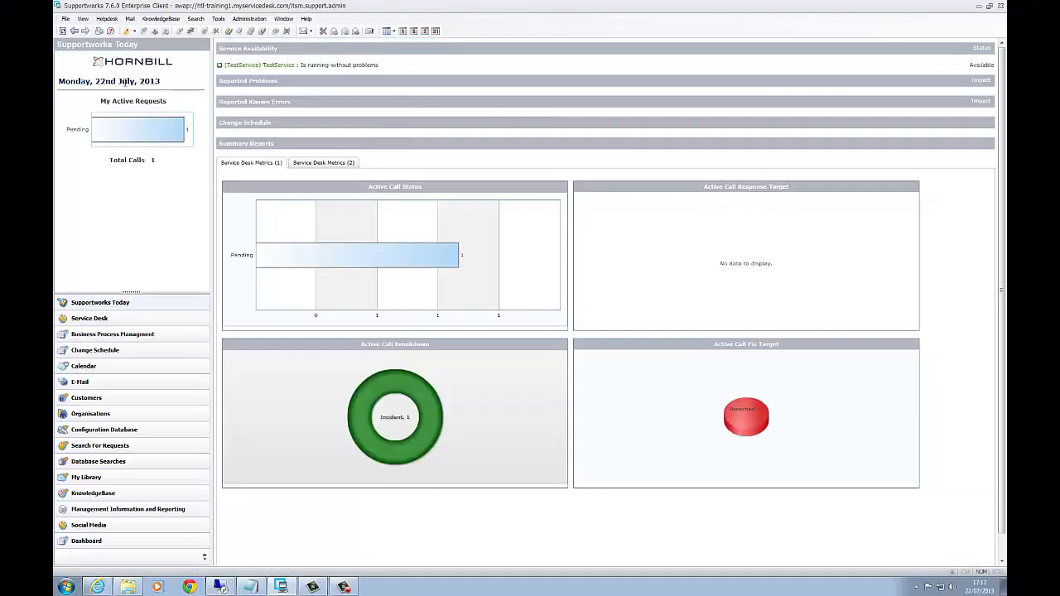
# Bring up the staged items from CMDB configuration item management, search all staging records and step through the Asset3, Asset2 and Asset1 rows
pyautogui.click(66, 19)
pyautogui.moveTo(131, 134)
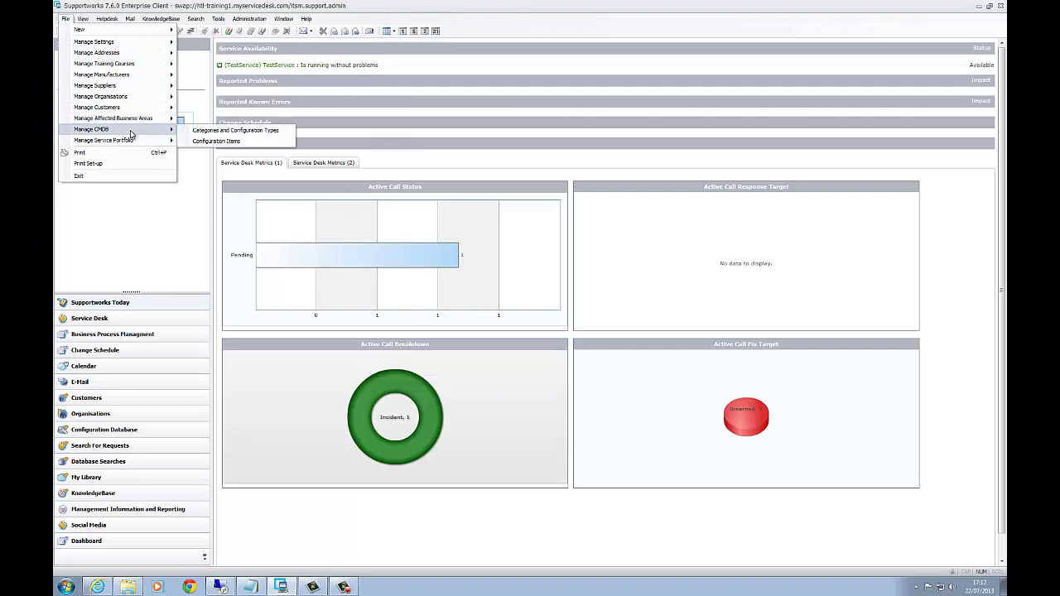
pyautogui.click(211, 142)
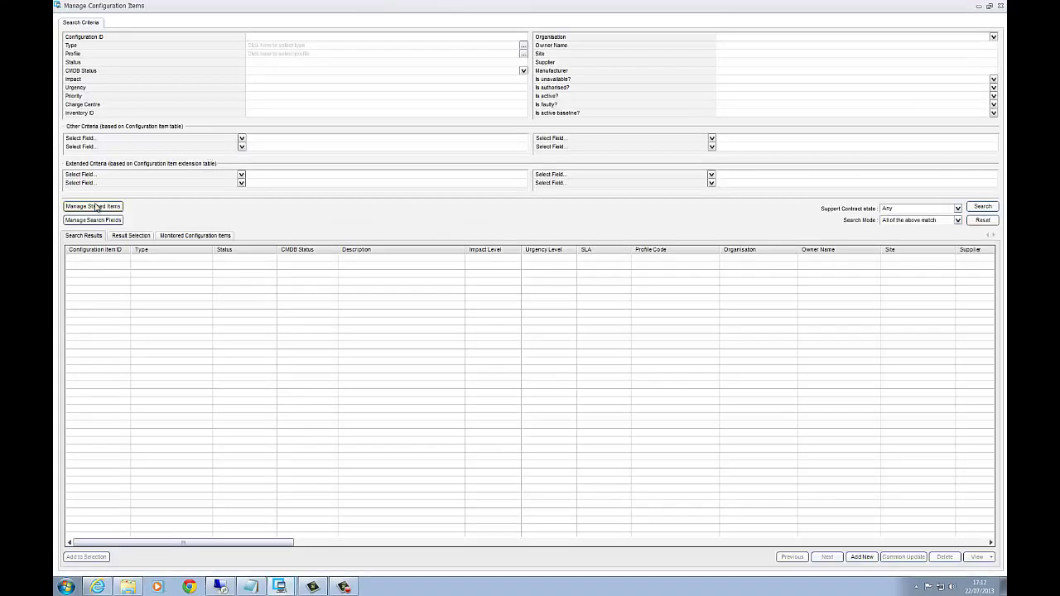
pyautogui.click(95, 208)
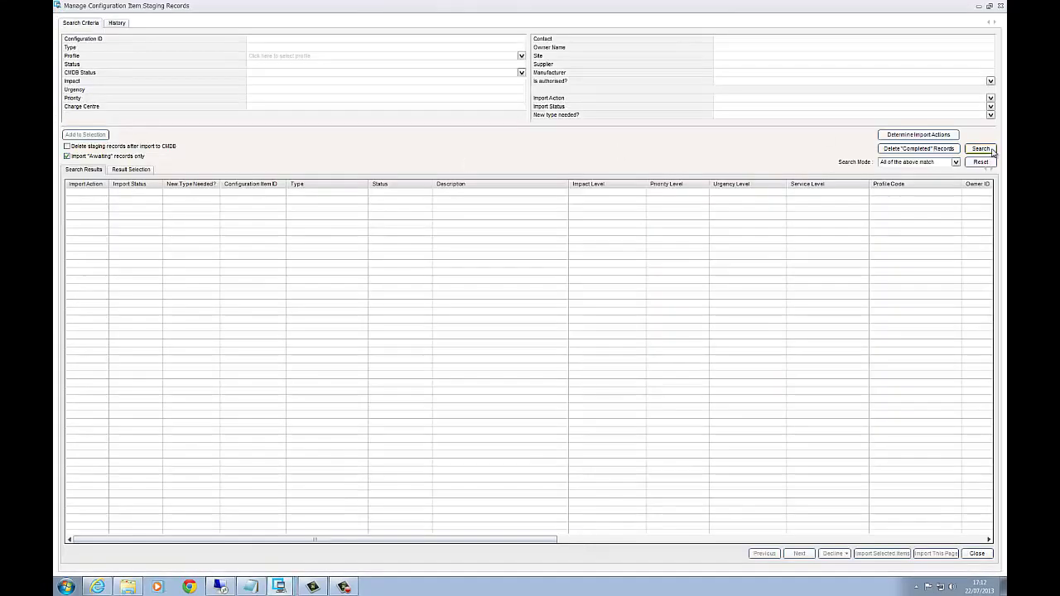
pyautogui.click(981, 149)
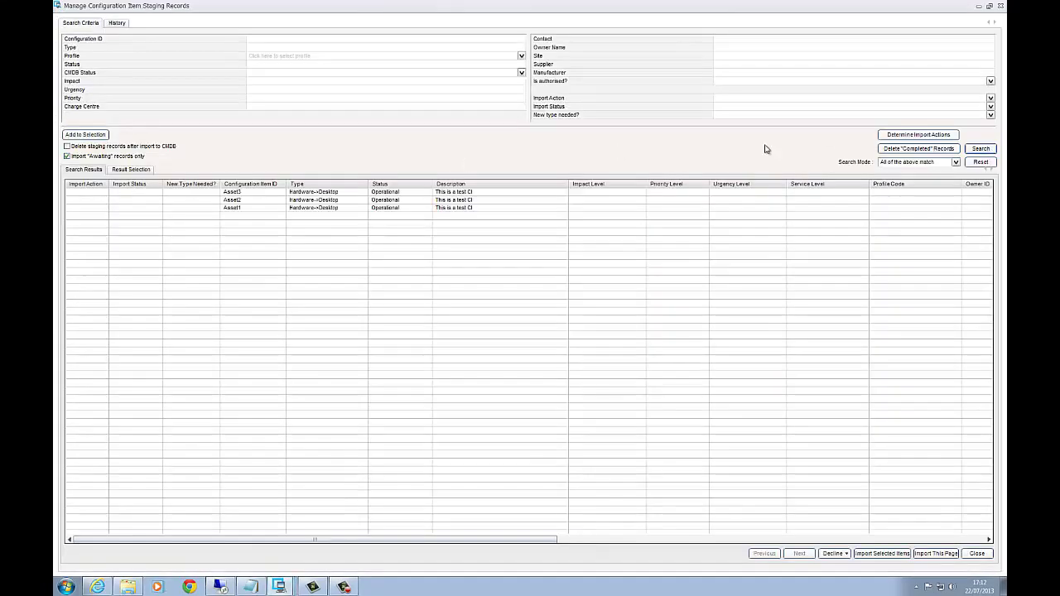
pyautogui.click(271, 194)
pyautogui.press('Down')
pyautogui.press('Down')
pyautogui.press('Up')
pyautogui.press('Up')
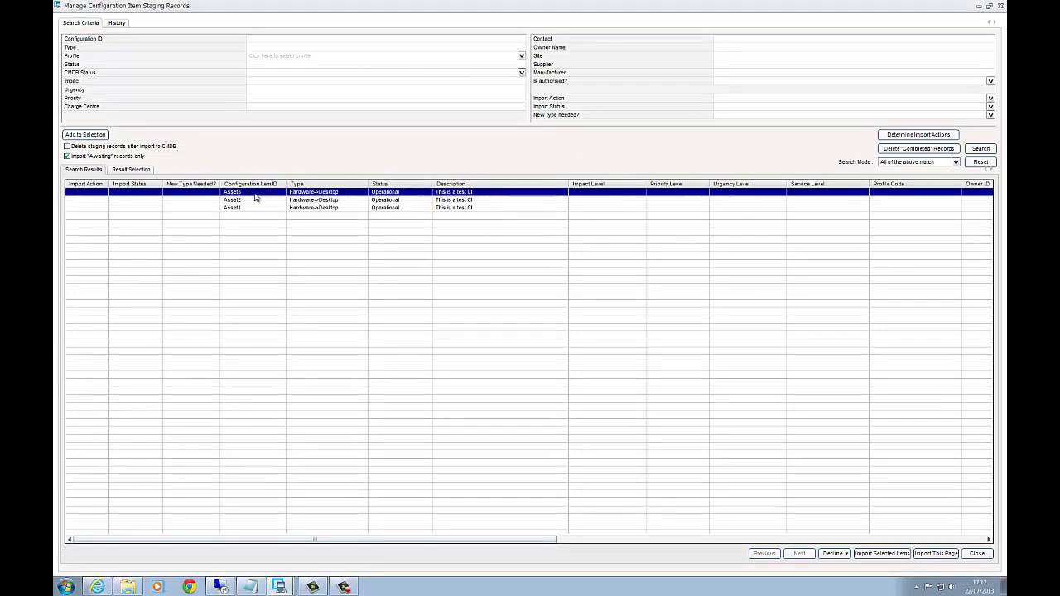
# Determine the import actions for the staging records, refresh the process history and return to the search results
pyautogui.click(894, 138)
pyautogui.click(570, 329)
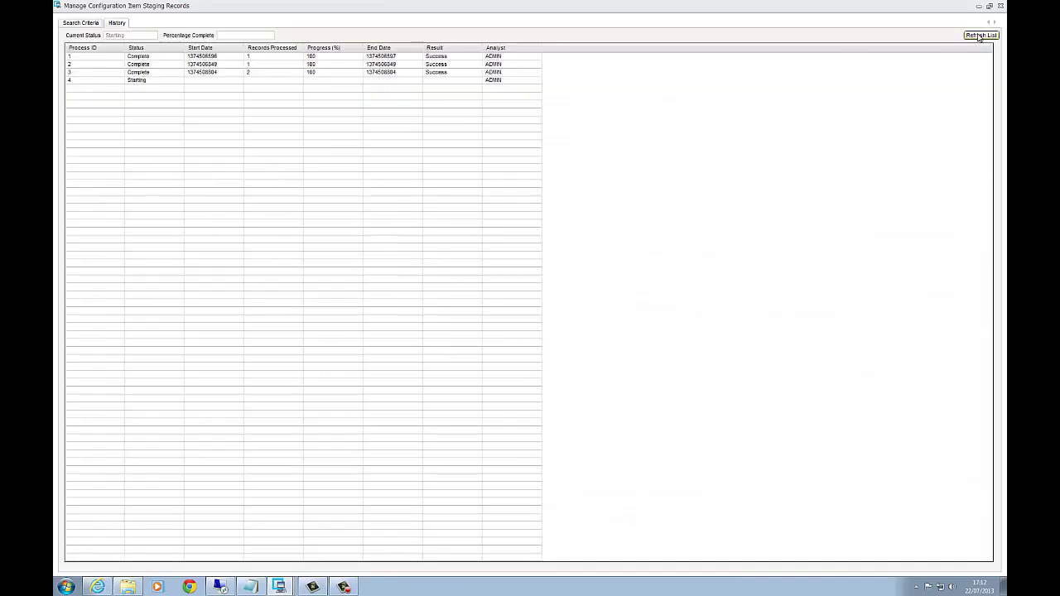
pyautogui.click(979, 35)
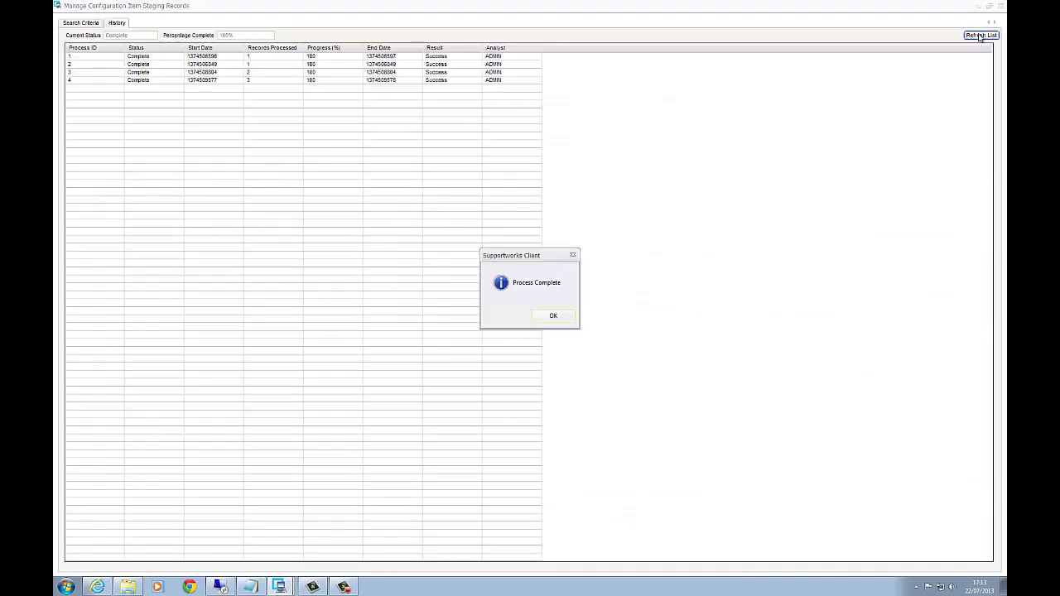
pyautogui.click(552, 316)
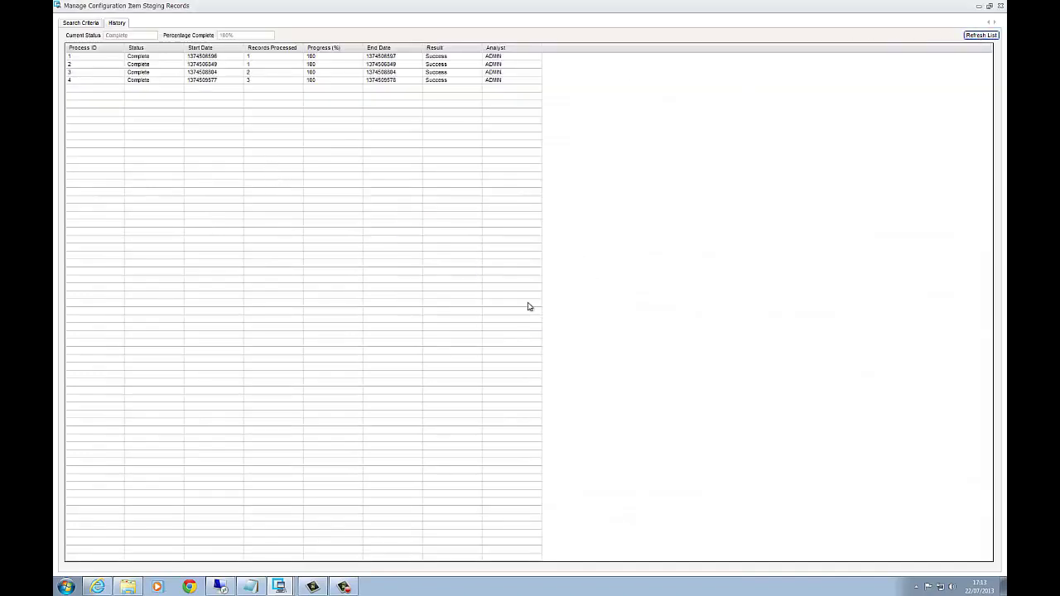
pyautogui.click(72, 25)
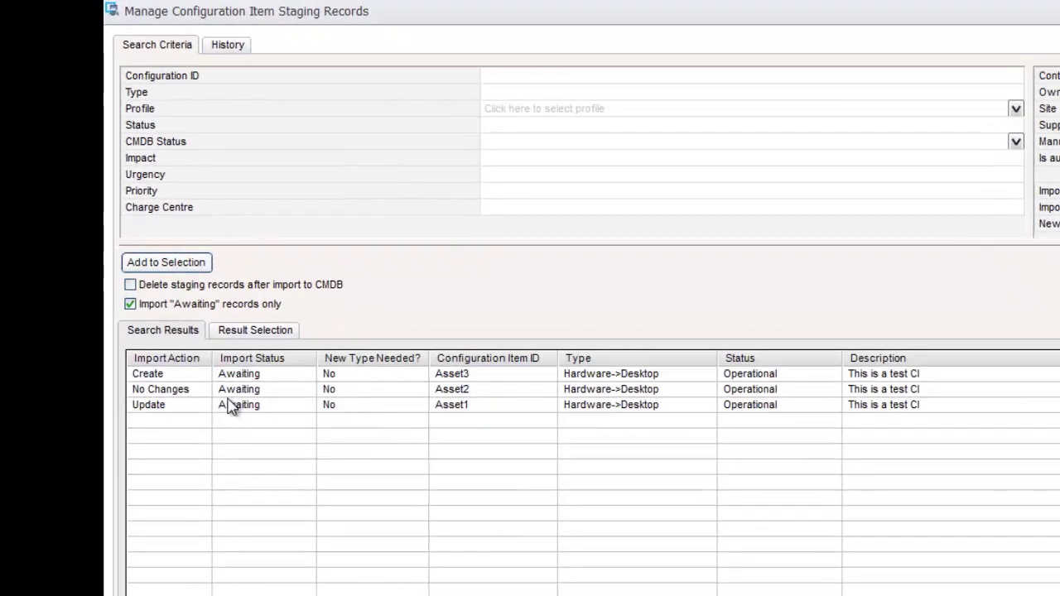
# Review the import action and import status of each staging record, ending on Asset1
pyautogui.click(231, 406)
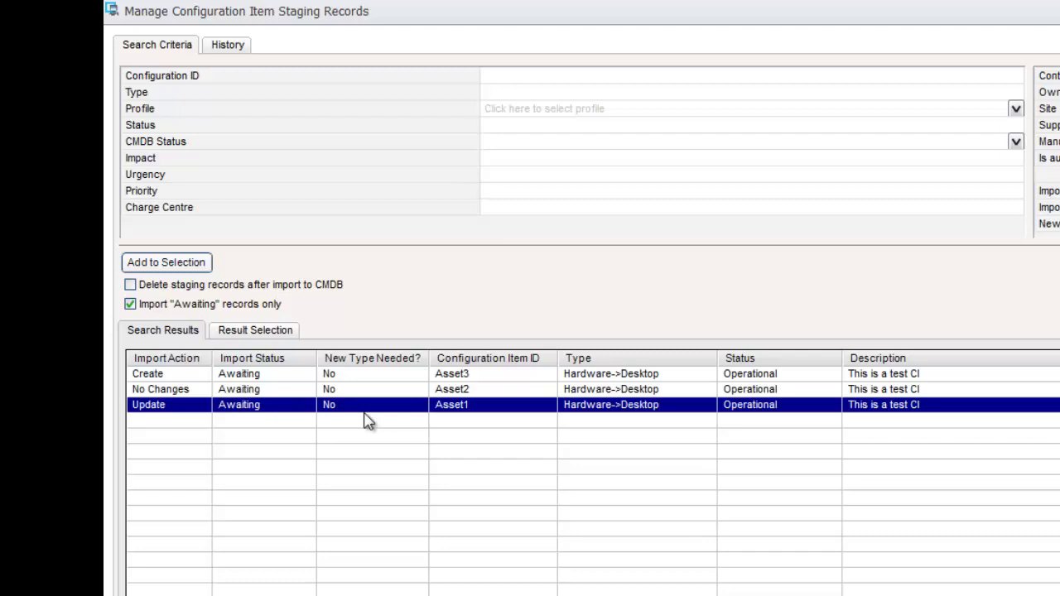
pyautogui.press('Up')
pyautogui.press('Up')
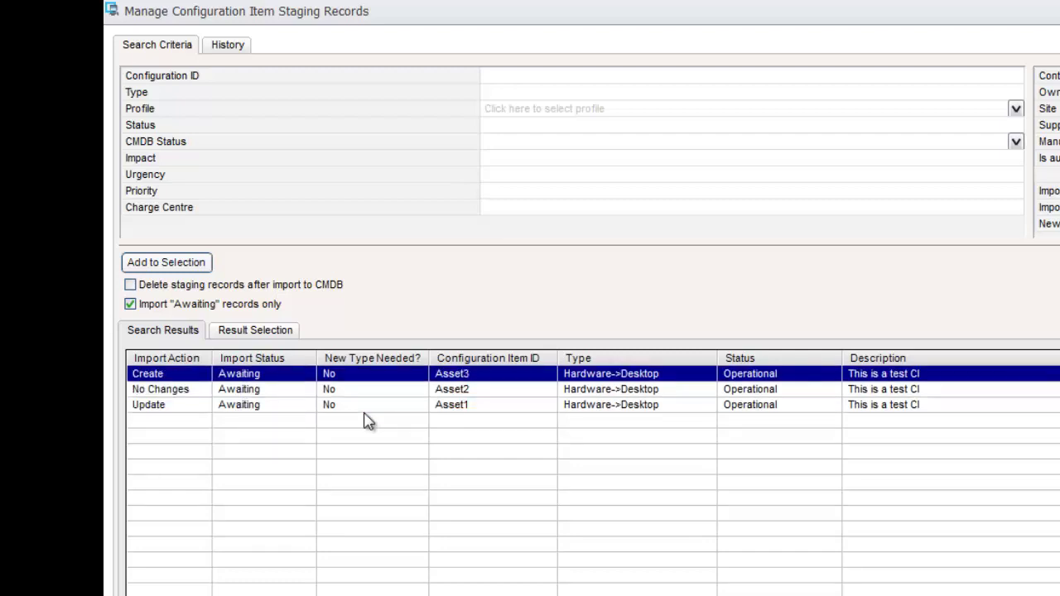
pyautogui.press('Down')
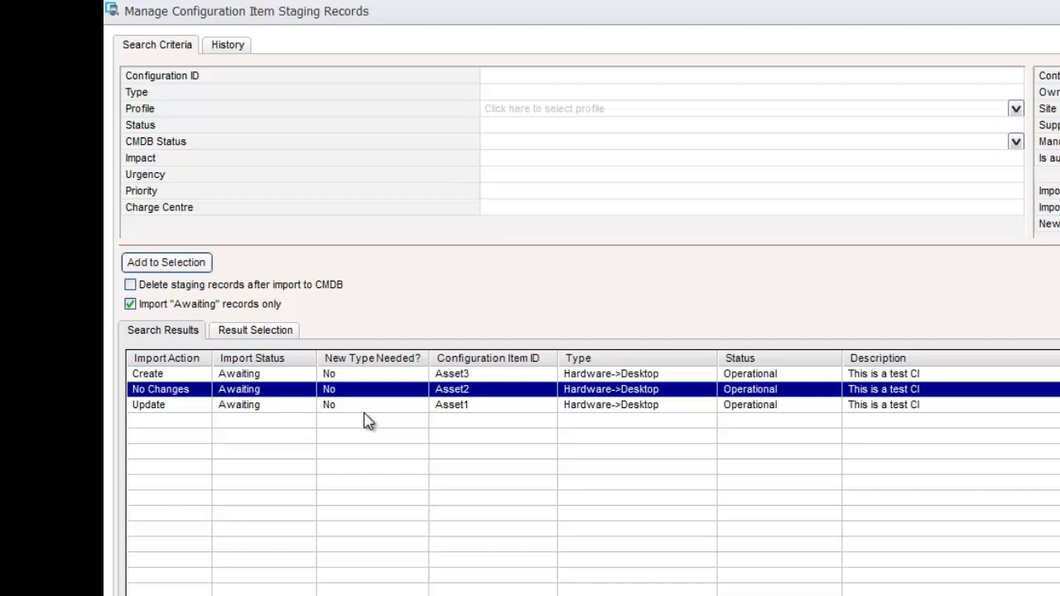
pyautogui.press('Down')
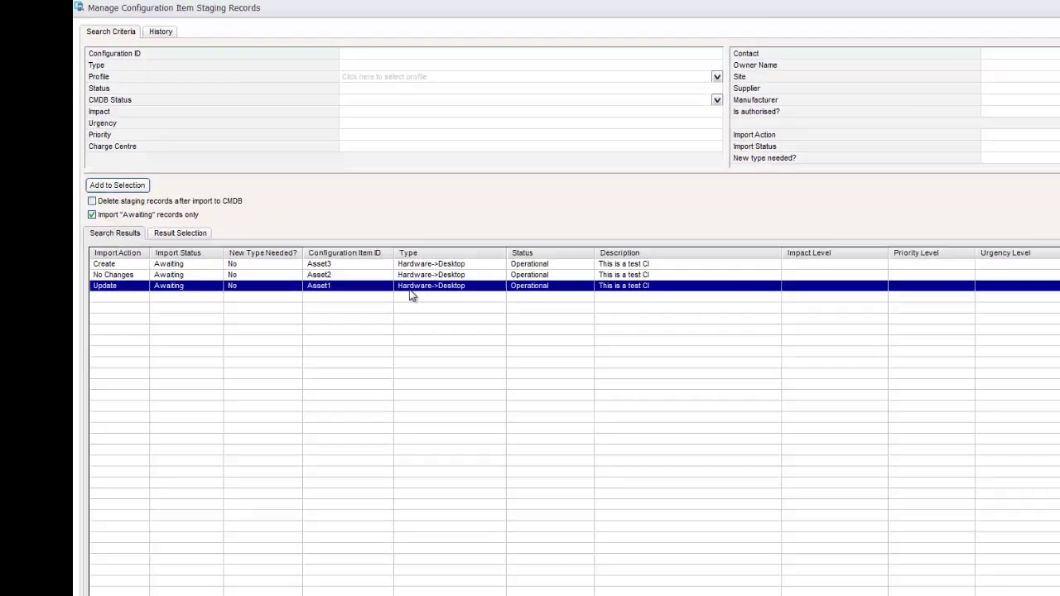
# Open the modified fields of Asset1, enlarge the window and compare the current and staging values for model, invoice_num and hdd_size
pyautogui.doubleClick(582, 407)
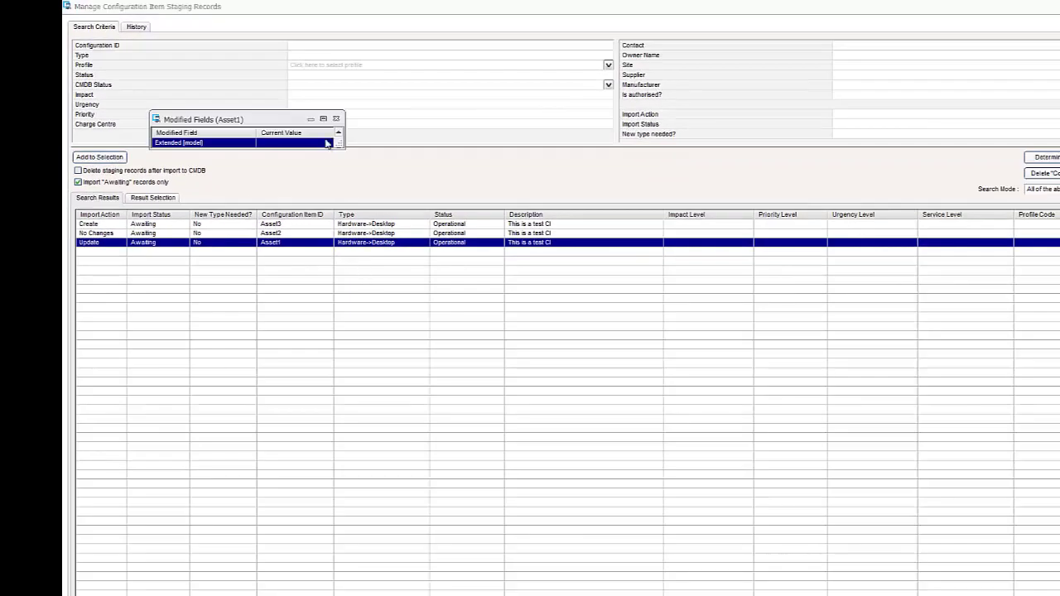
pyautogui.moveTo(338, 144); pyautogui.dragTo(609, 377)
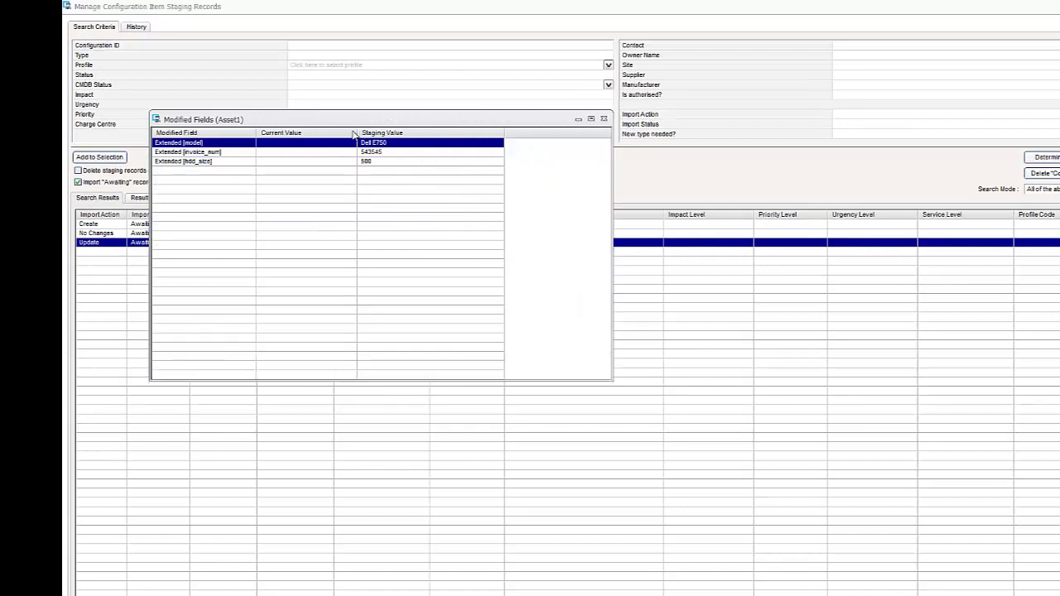
pyautogui.moveTo(347, 121); pyautogui.dragTo(300, 266)
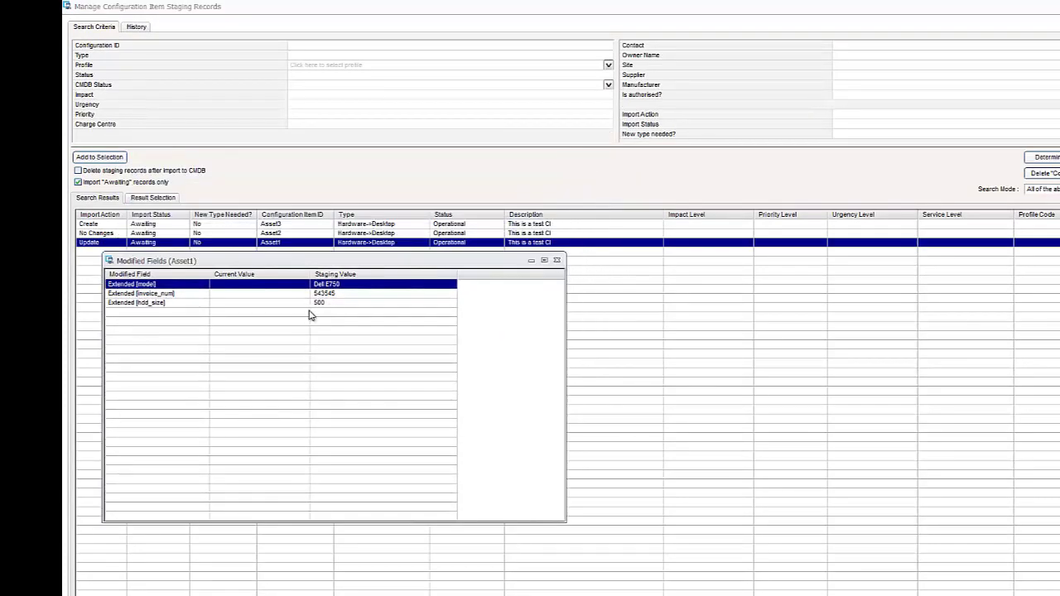
pyautogui.click(330, 303)
pyautogui.click(331, 293)
pyautogui.press('Up')
pyautogui.press('Down')
pyautogui.press('Down')
pyautogui.press('Up')
pyautogui.press('Up')
pyautogui.press('Down')
pyautogui.click(334, 305)
pyautogui.click(336, 293)
pyautogui.click(336, 286)
pyautogui.click(557, 260)
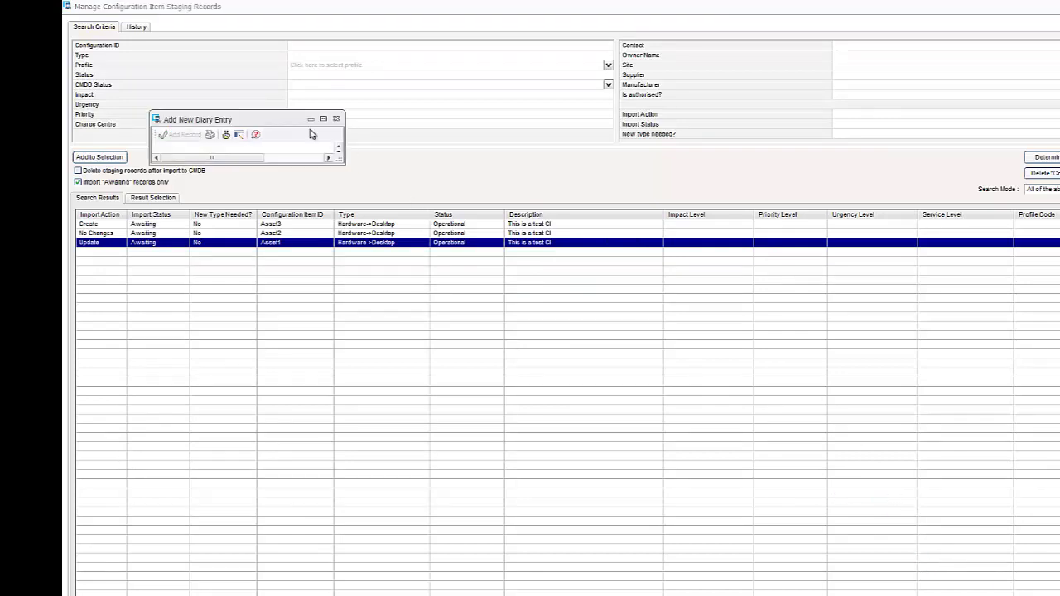
# Import the Asset1 staging record, adding its Baselined diary entry with "-> Updating CI" appended to the description
pyautogui.moveTo(258, 118); pyautogui.dragTo(464, 243)
pyautogui.moveTo(544, 284); pyautogui.dragTo(856, 474)
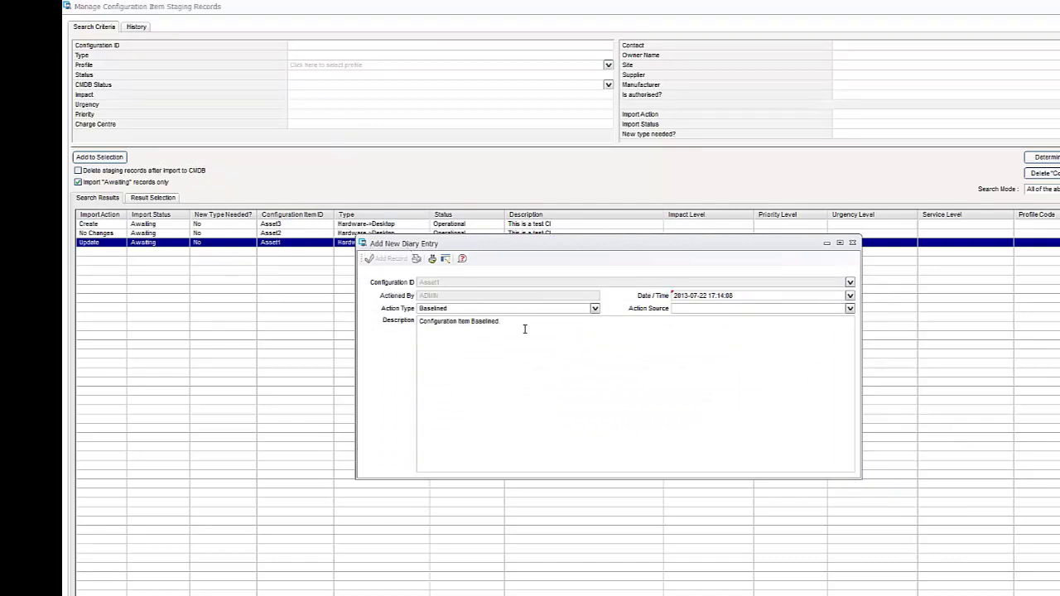
pyautogui.write('-> Updating CI')
pyautogui.click(390, 345)
pyautogui.click(386, 259)
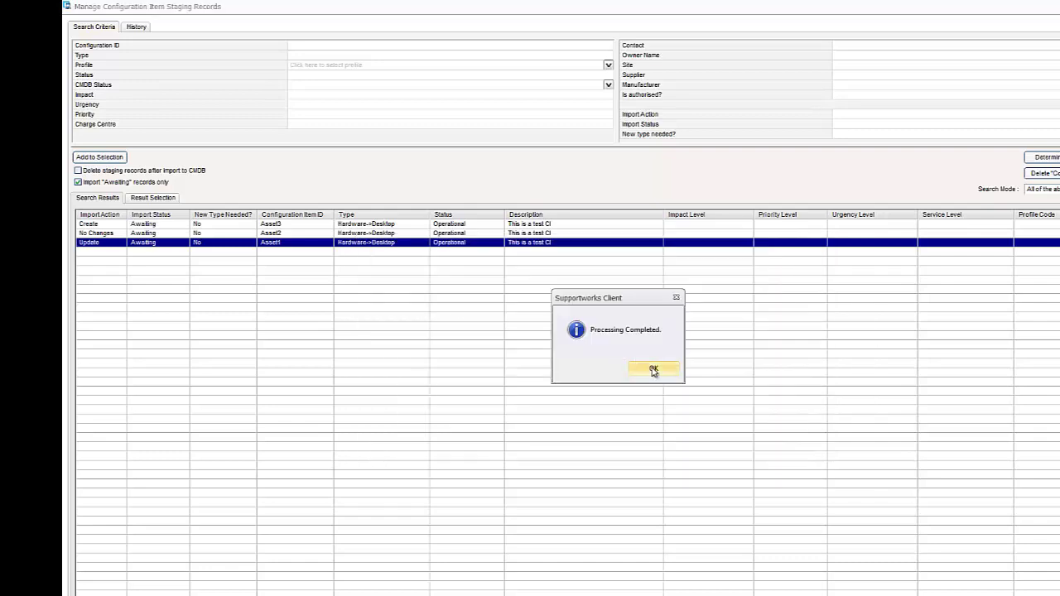
pyautogui.click(653, 369)
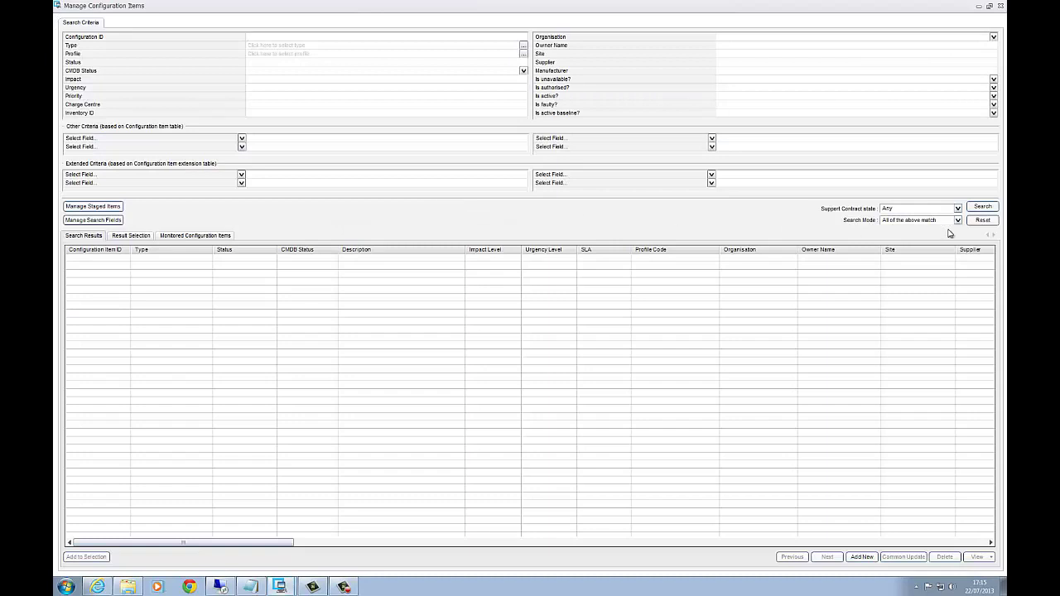
# Search all configuration items, open Asset1 and show its extended details in an enlarged window
pyautogui.click(981, 207)
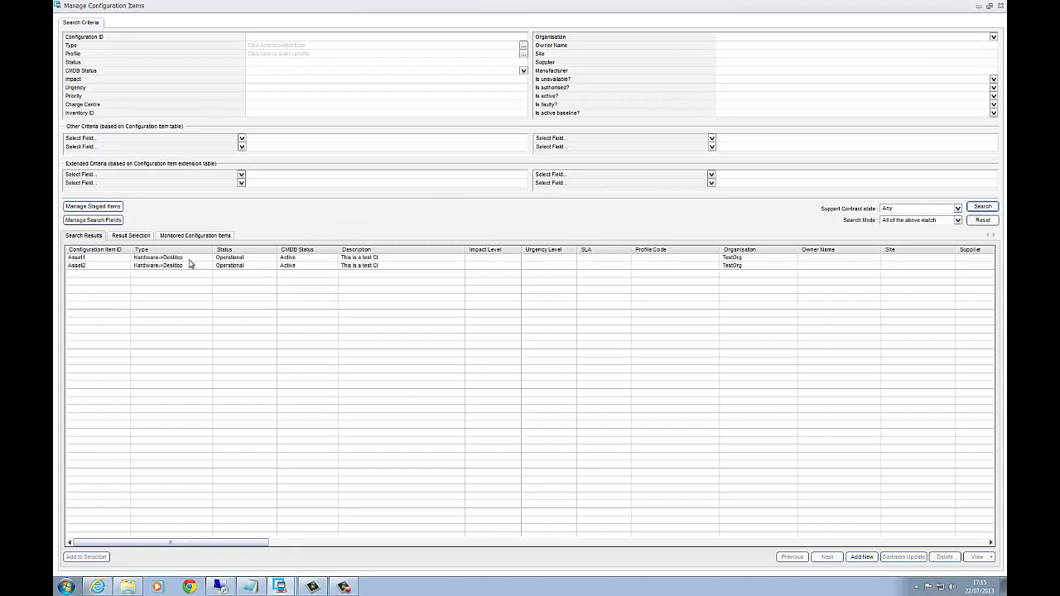
pyautogui.click(192, 259)
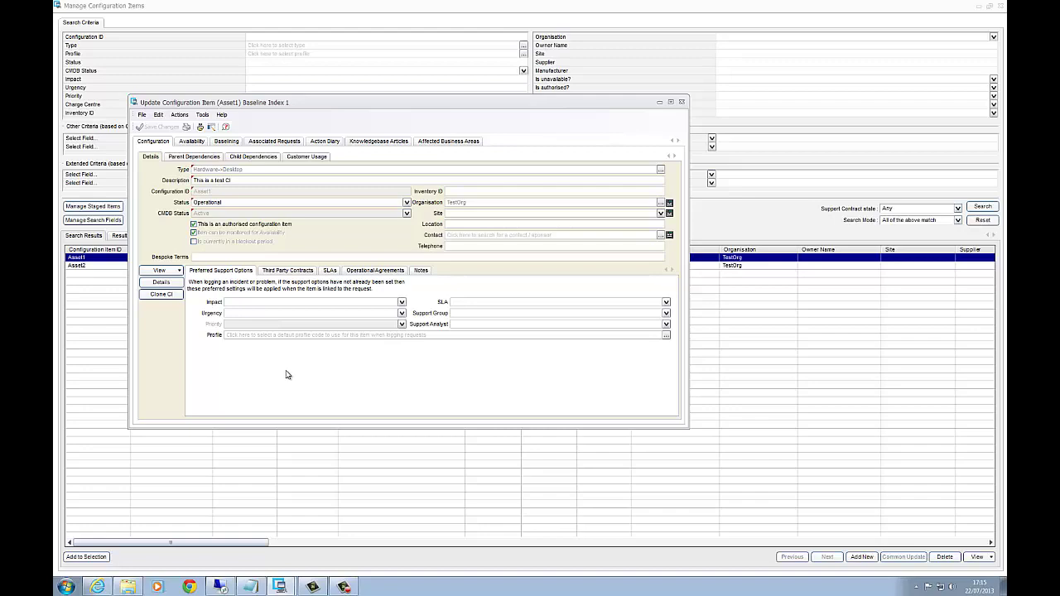
pyautogui.click(160, 282)
pyautogui.moveTo(314, 201); pyautogui.dragTo(396, 147)
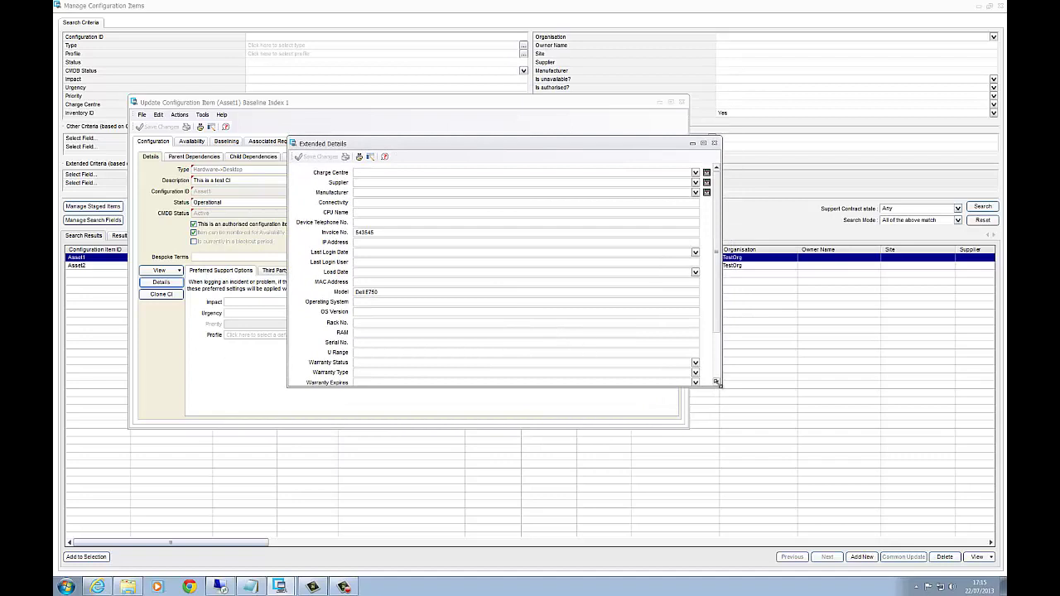
pyautogui.moveTo(719, 385); pyautogui.dragTo(800, 472)
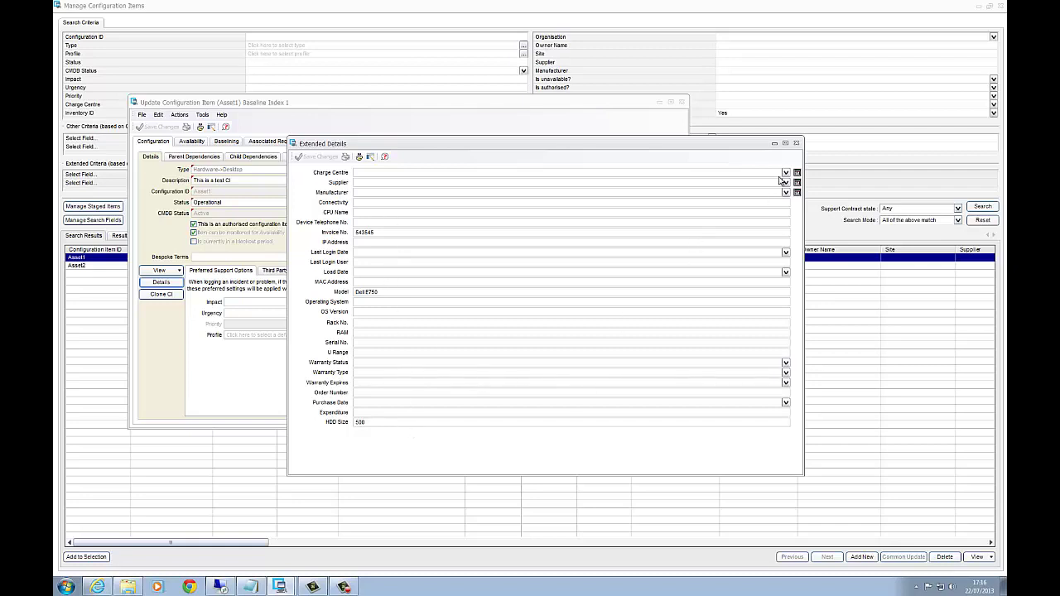
# Check the supplier, manufacturer and other extended fields of Asset1, and close the configuration item windows
pyautogui.click(557, 244)
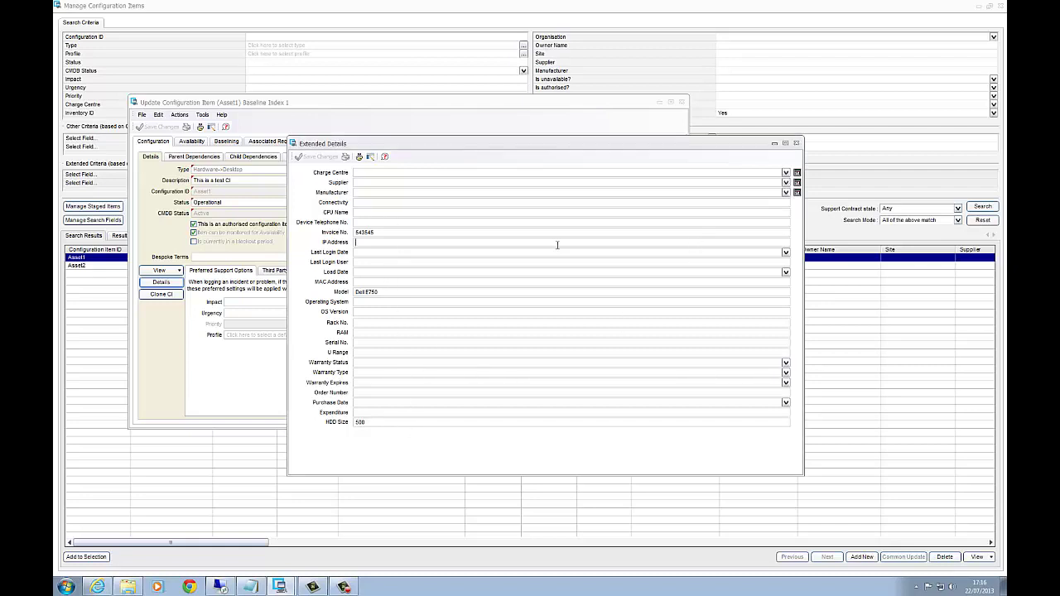
pyautogui.click(394, 183)
pyautogui.click(380, 193)
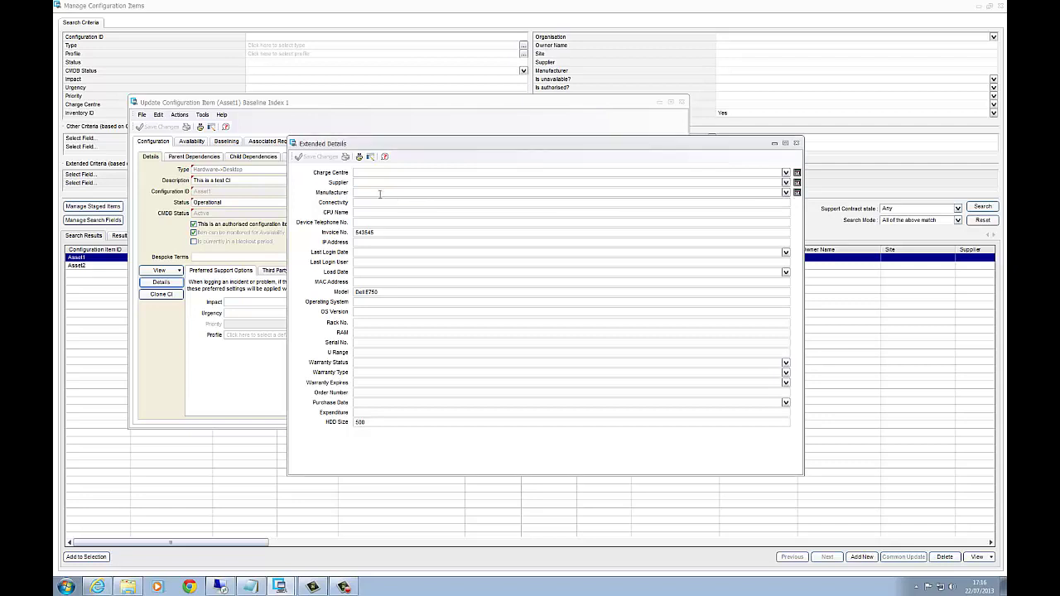
pyautogui.click(360, 201)
pyautogui.click(796, 144)
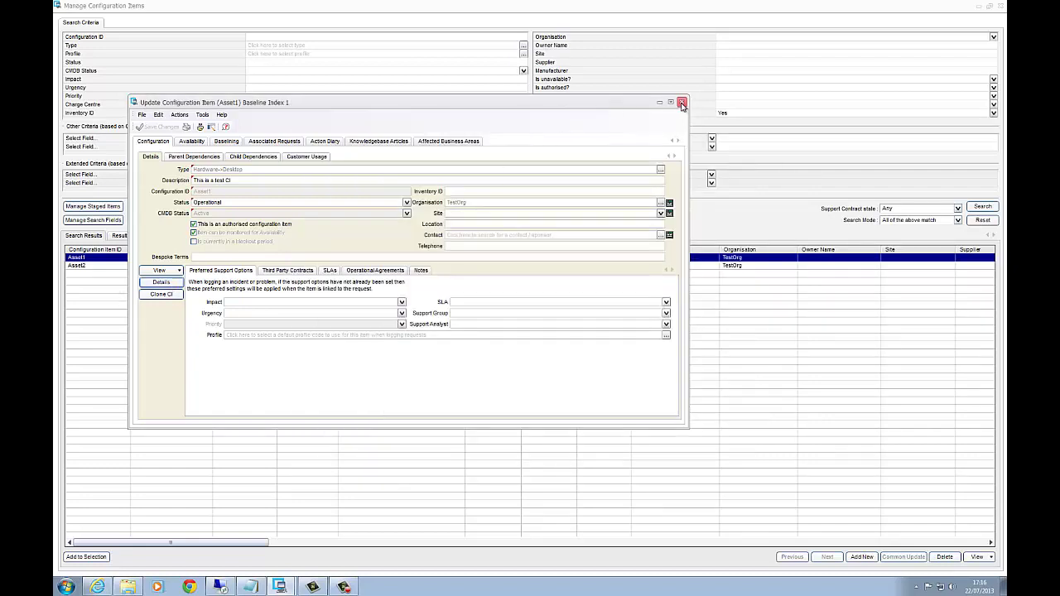
pyautogui.click(682, 102)
pyautogui.click(999, 7)
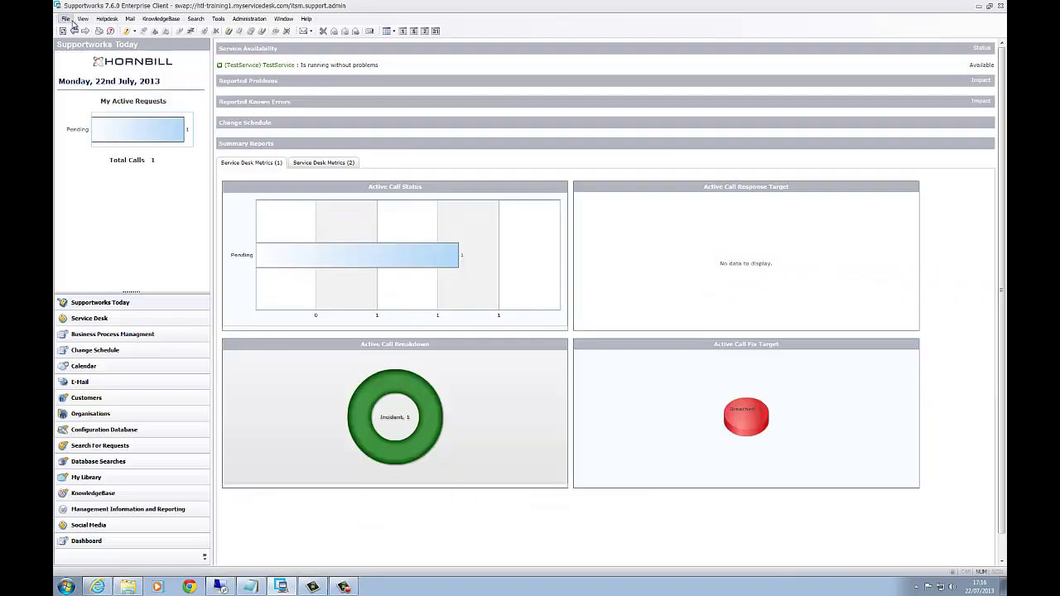
# Open the Desktop configuration type in the Hardware category of the CMDB categories and configuration types
pyautogui.click(65, 18)
pyautogui.moveTo(121, 133)
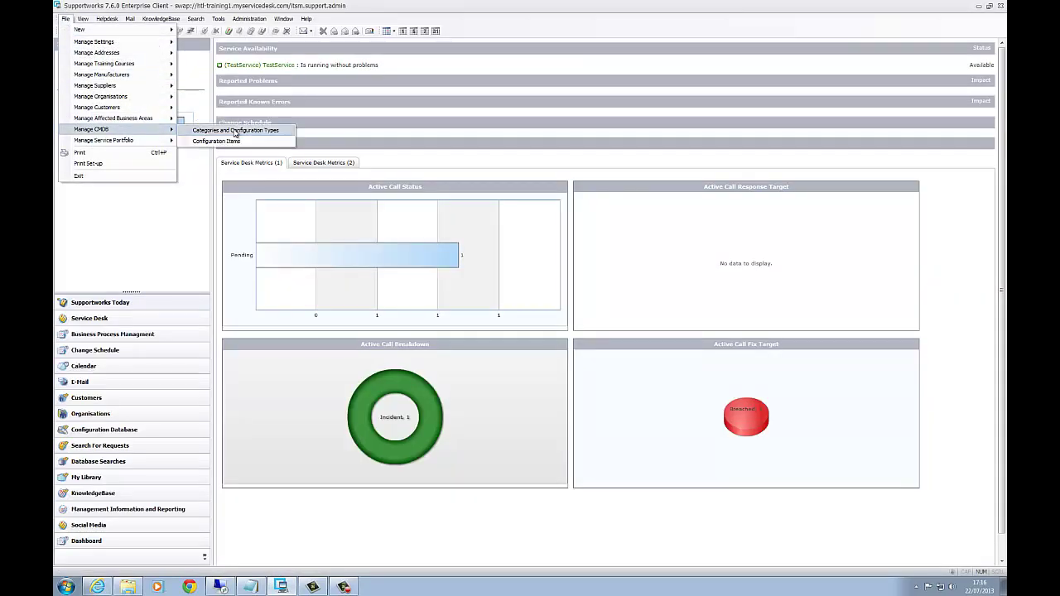
pyautogui.click(235, 132)
pyautogui.doubleClick(232, 191)
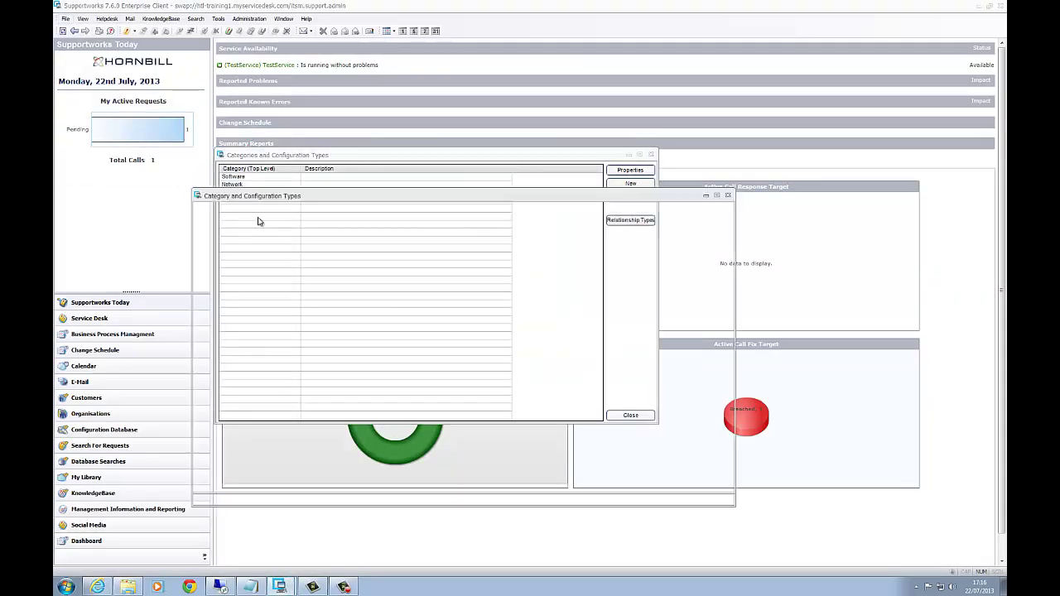
pyautogui.click(454, 337)
pyautogui.click(278, 369)
pyautogui.doubleClick(278, 370)
# Set the Desktop type's CI Data Form to cmdb_network, save the change and close the category windows
pyautogui.click(755, 289)
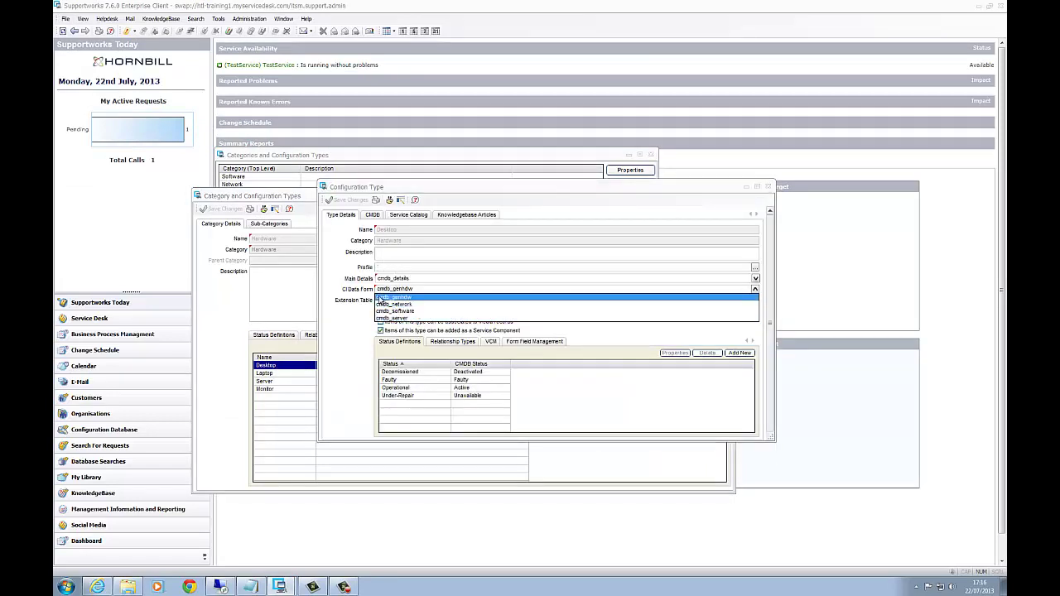
pyautogui.click(419, 306)
pyautogui.click(347, 200)
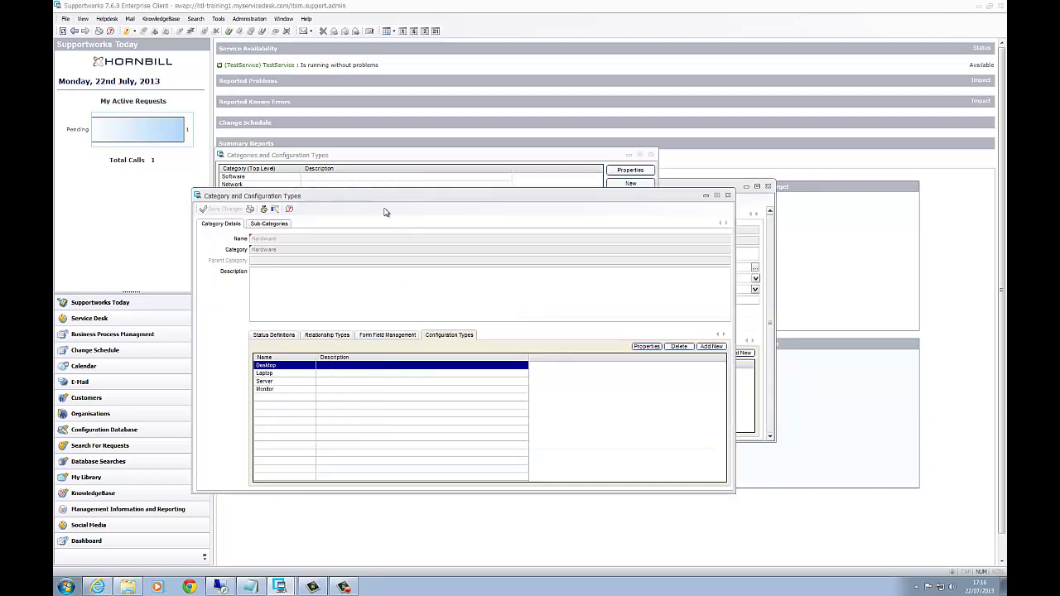
pyautogui.click(728, 195)
pyautogui.click(651, 155)
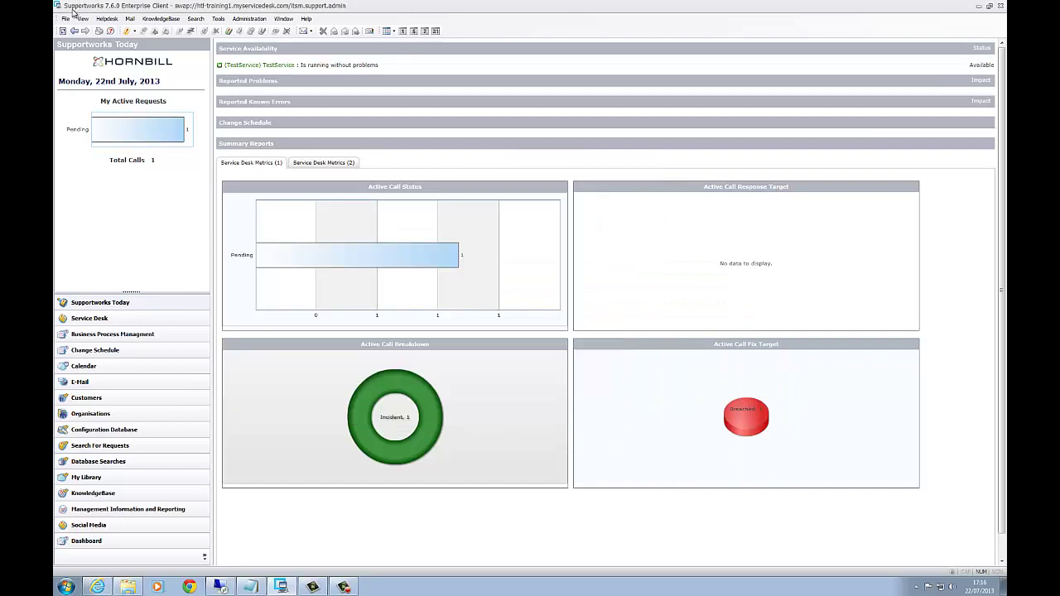
# Reopen CMDB configuration item management and list all configuration items
pyautogui.click(66, 18)
pyautogui.moveTo(152, 131)
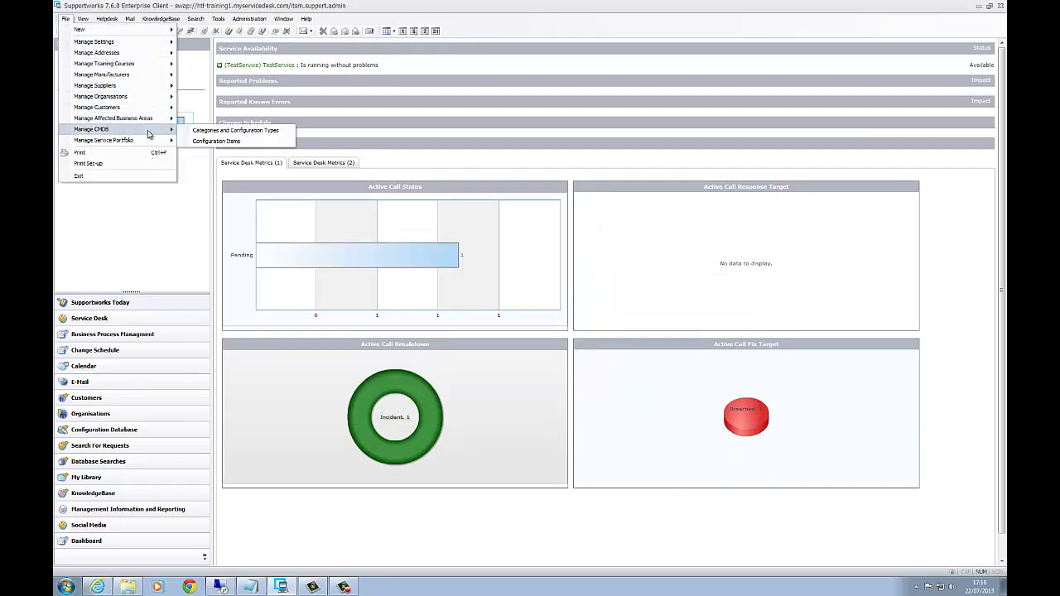
pyautogui.click(222, 142)
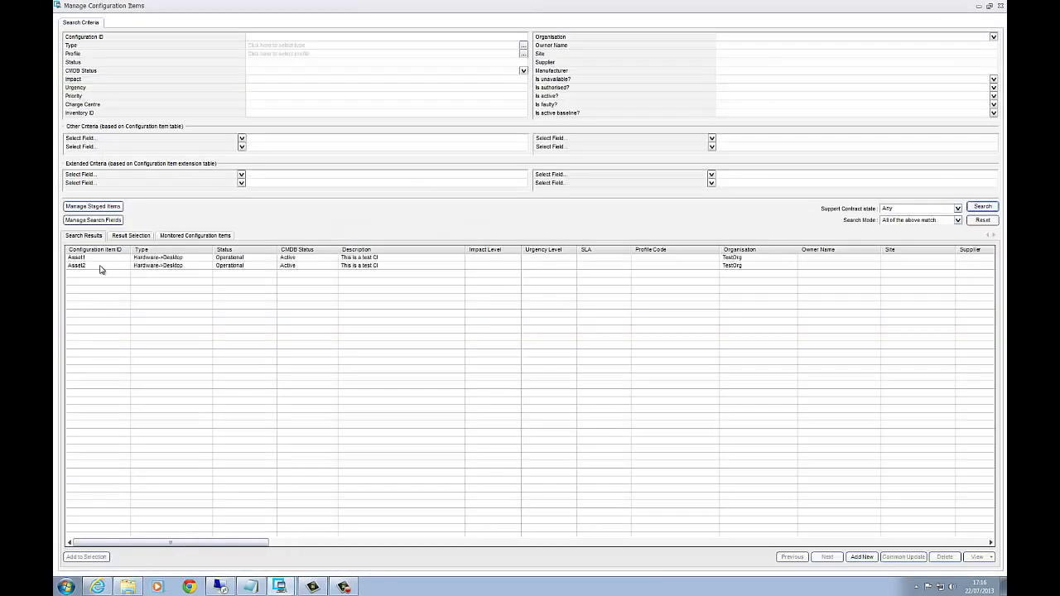
# Check which fields Asset1's extended details form offers, and close the configuration item windows
pyautogui.doubleClick(101, 258)
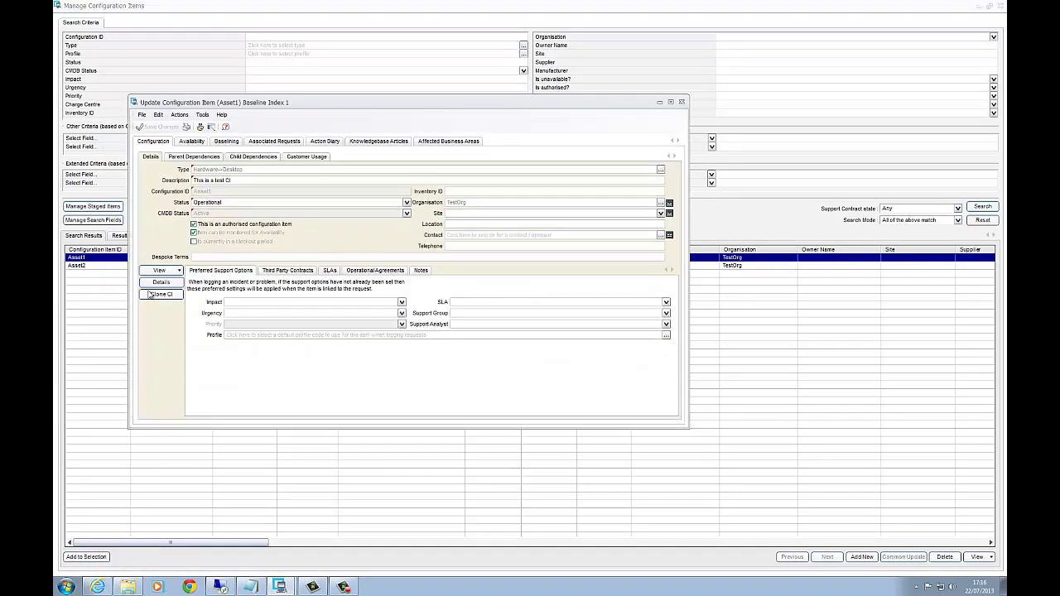
pyautogui.click(161, 282)
pyautogui.moveTo(417, 253); pyautogui.dragTo(581, 389)
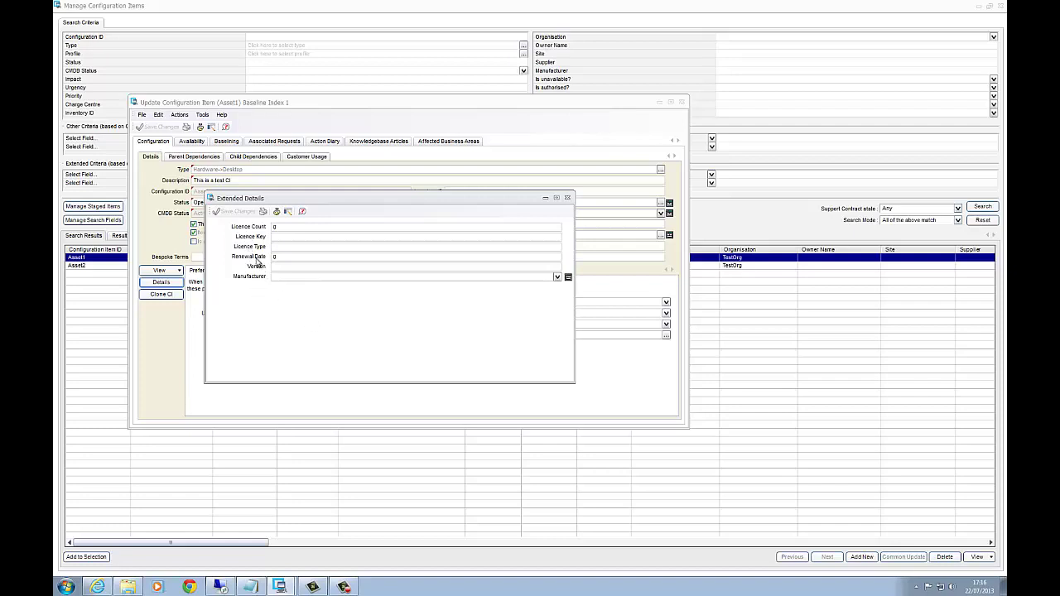
pyautogui.click(567, 199)
pyautogui.click(682, 102)
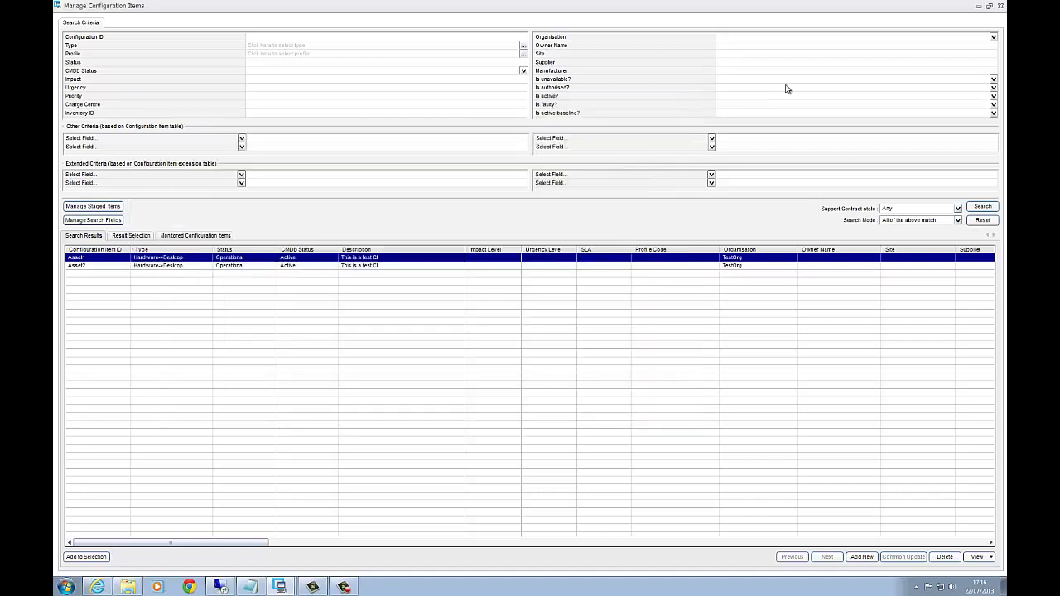
pyautogui.click(1000, 5)
# Open the Desktop configuration type of the Hardware category from the CMDB categories and configuration types
pyautogui.click(66, 18)
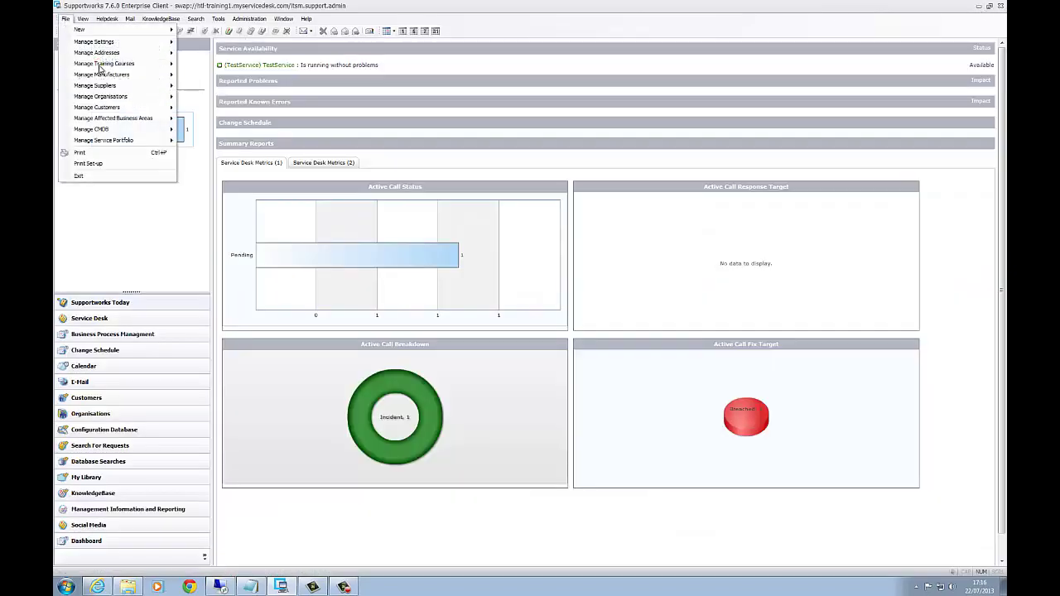
pyautogui.moveTo(112, 130)
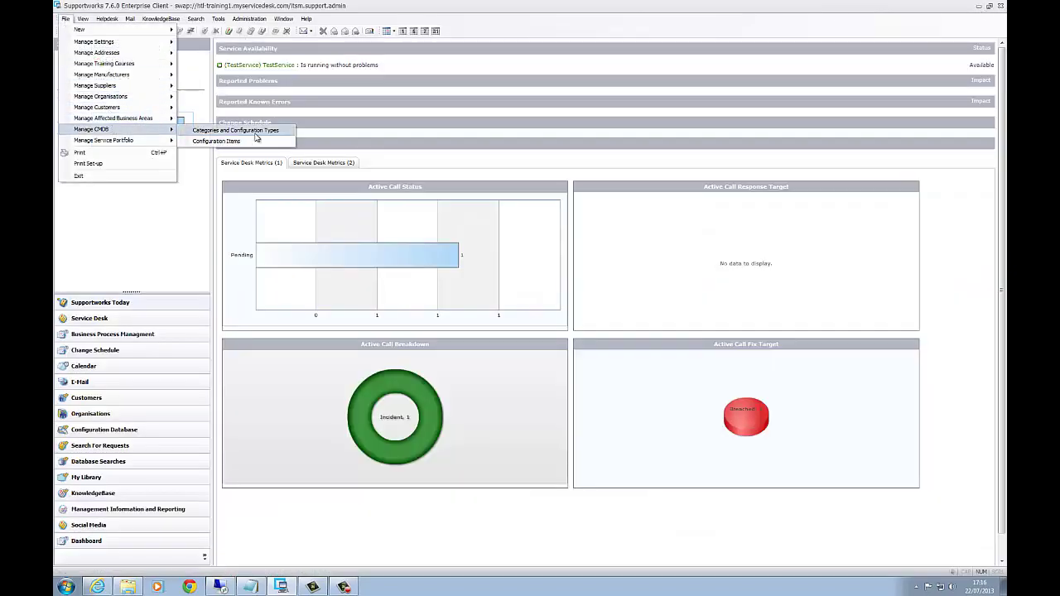
pyautogui.click(255, 132)
pyautogui.click(241, 185)
pyautogui.doubleClick(236, 192)
pyautogui.click(461, 336)
pyautogui.doubleClick(266, 365)
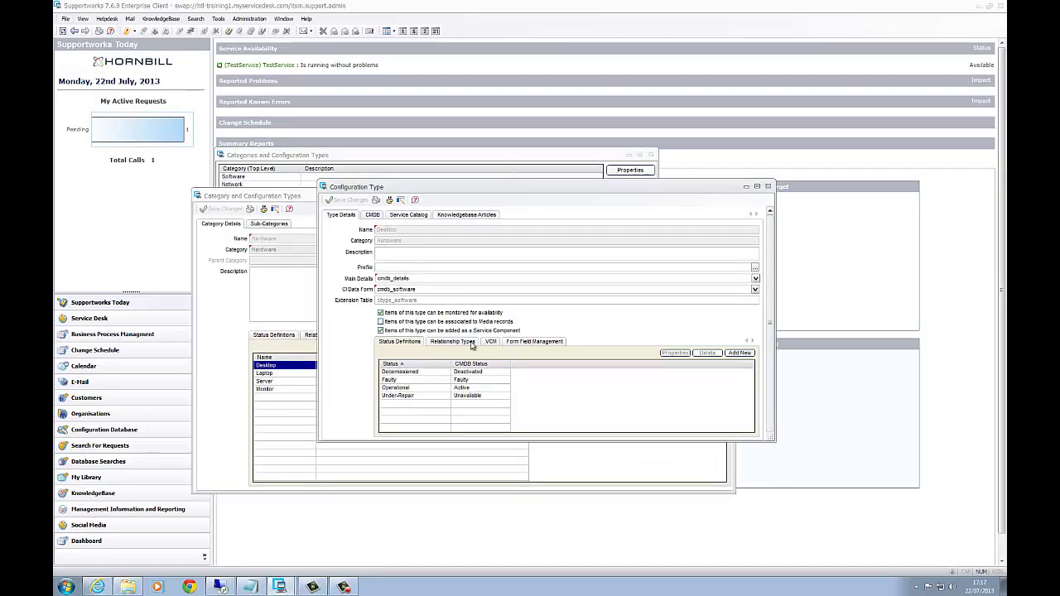
# Change the Desktop type's CI Data Form to cmdb_network, save the change and close the category windows
pyautogui.click(755, 289)
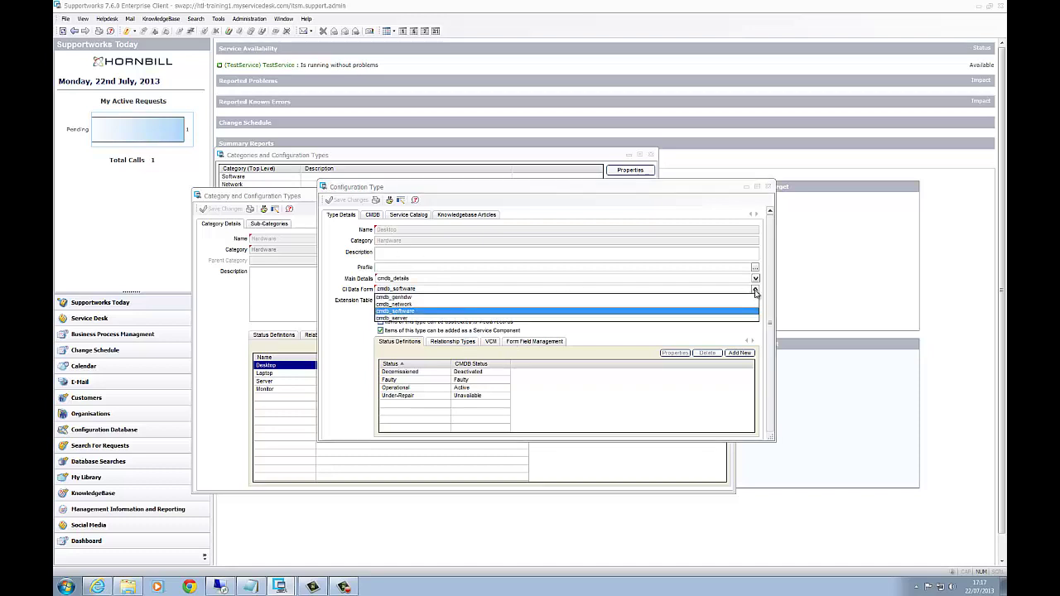
pyautogui.click(404, 305)
pyautogui.click(346, 200)
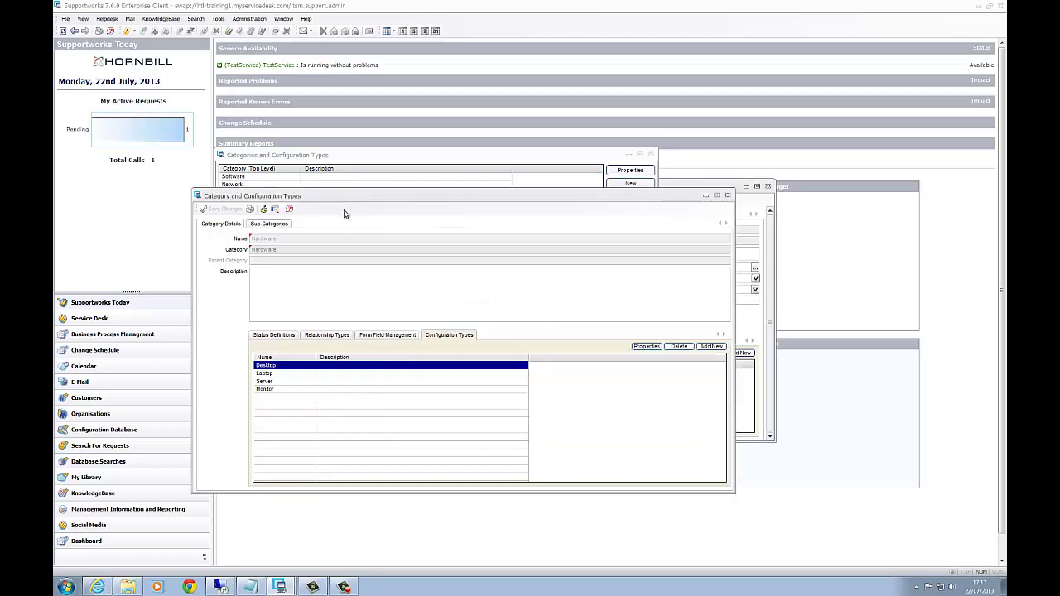
pyautogui.click(727, 195)
pyautogui.click(651, 154)
# List all configuration items in the CMDB again and open the extended details of Asset1
pyautogui.click(65, 19)
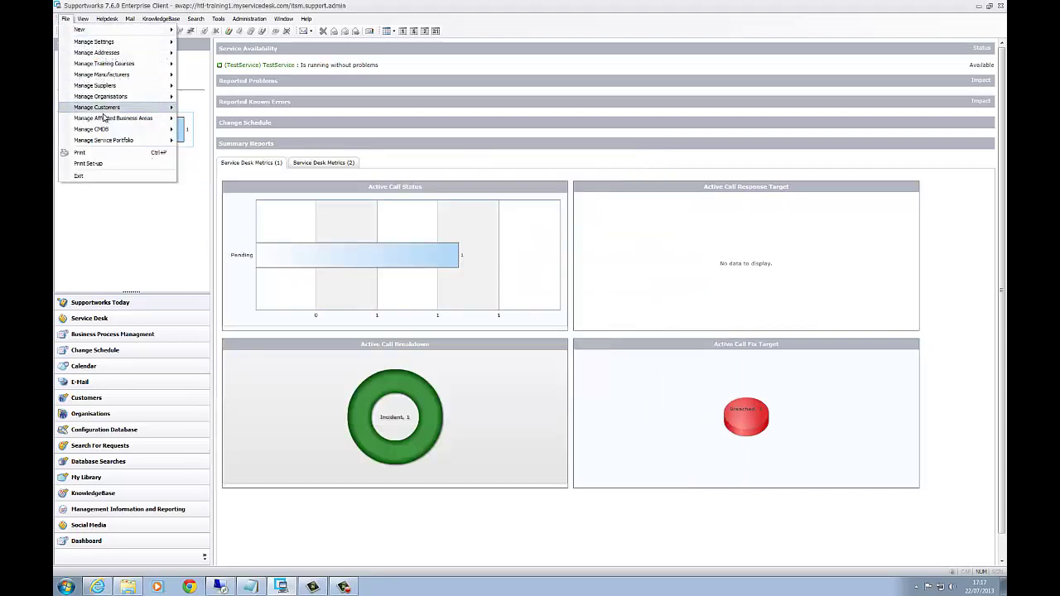
pyautogui.moveTo(104, 129)
pyautogui.click(222, 141)
pyautogui.click(983, 206)
pyautogui.click(152, 259)
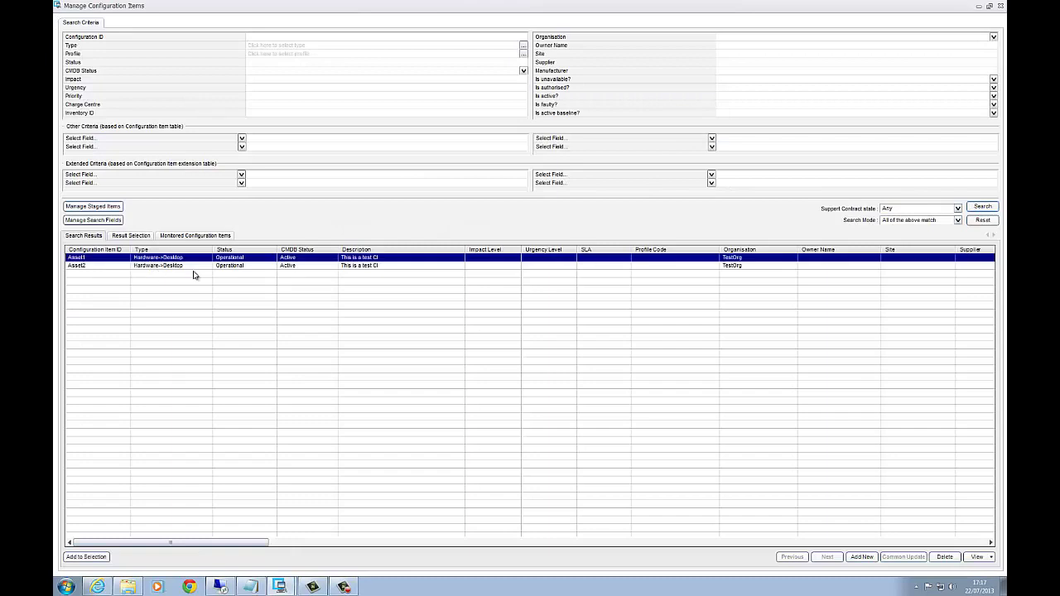
pyautogui.click(161, 283)
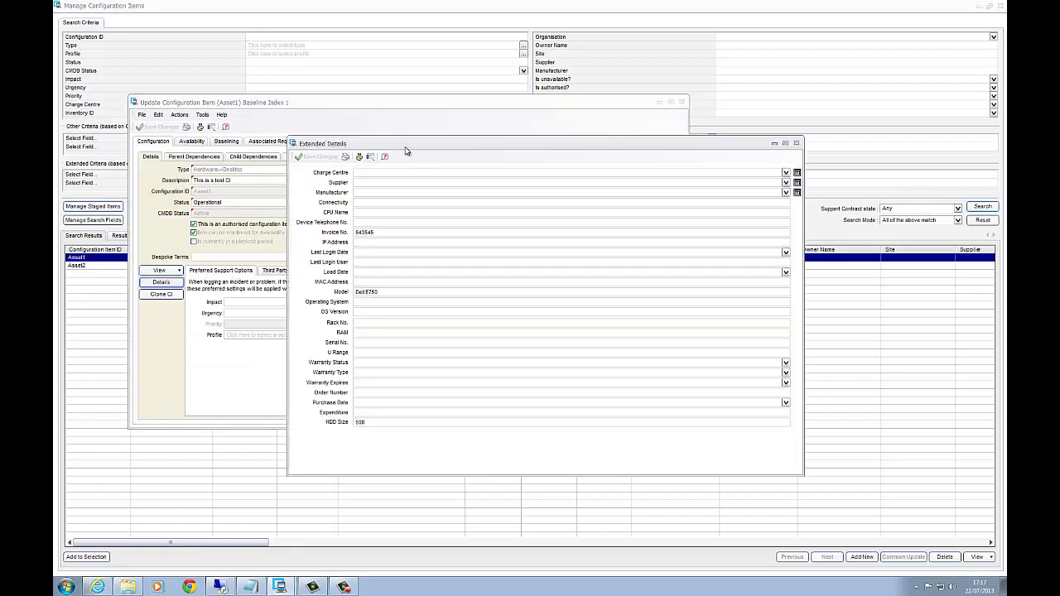